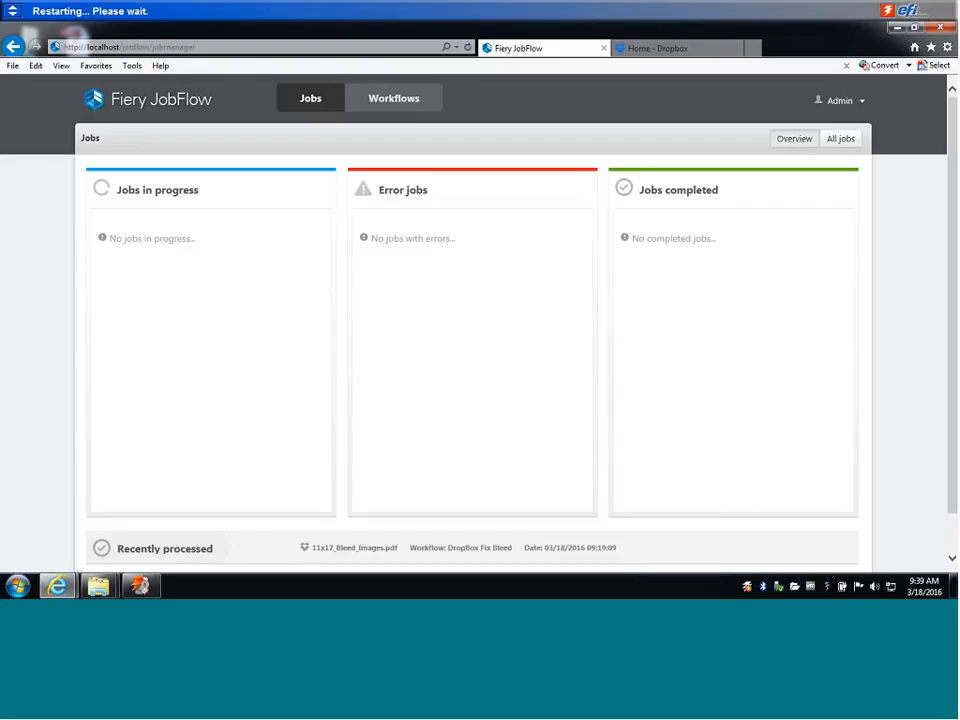
Review the modules of the DropBox Fix Bleed workflow and return to the workflow list.
{"action": "left_click", "coordinate": [393, 98]}
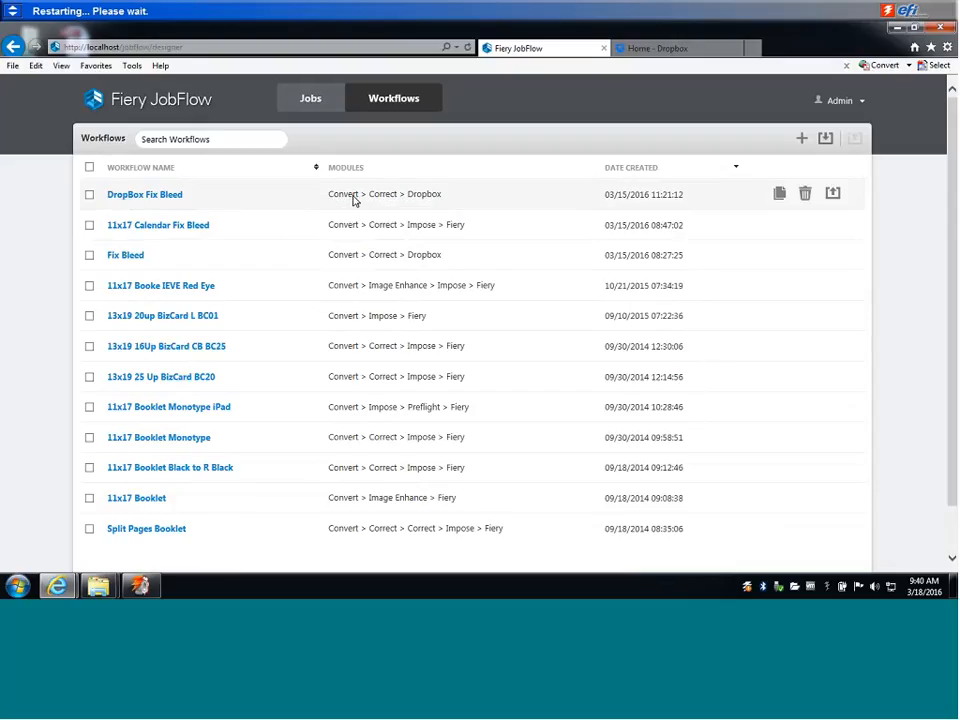
{"action": "left_click", "coordinate": [183, 197]}
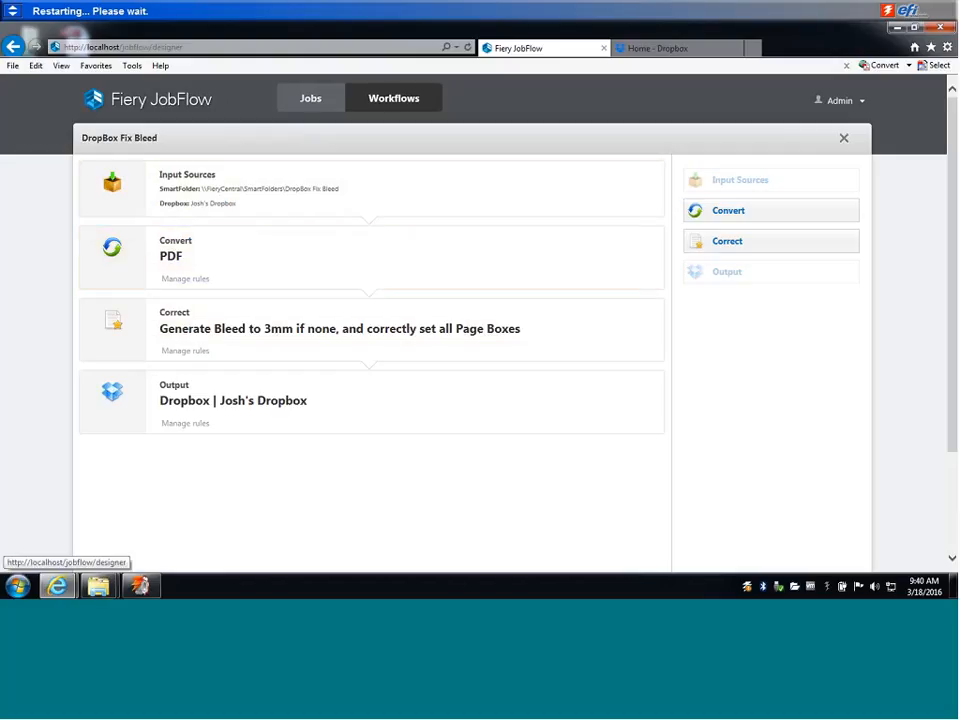
{"action": "left_click", "coordinate": [390, 99]}
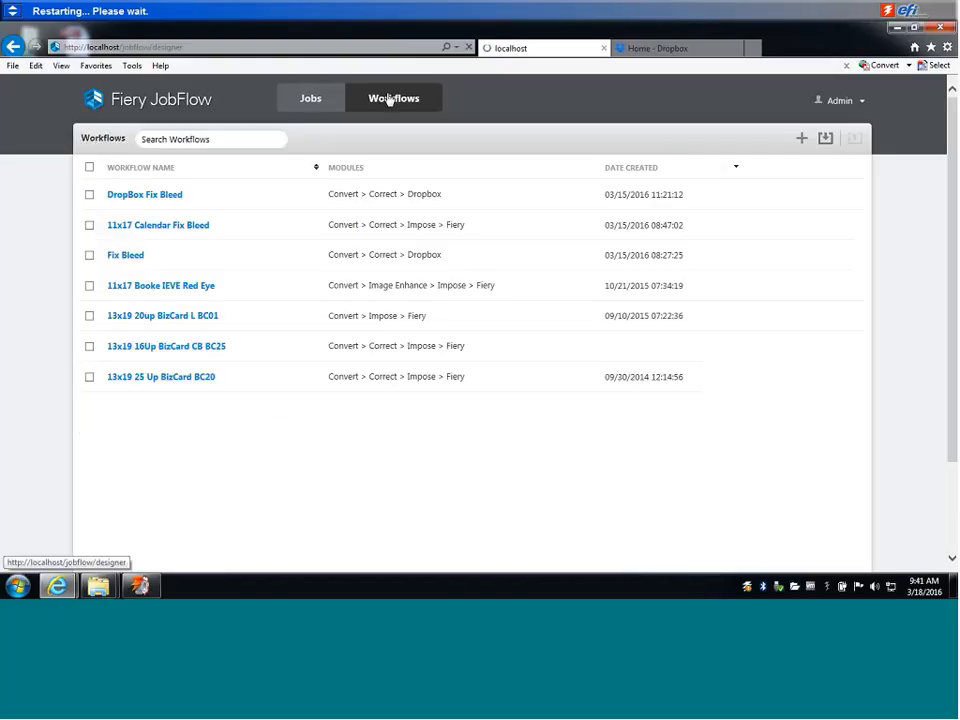
Switch to Dropbox and open the DropBox Fix Bleed folder under Apps, Fiery JobFlow, JobFlow_FieryCentral.
{"action": "left_click", "coordinate": [653, 50]}
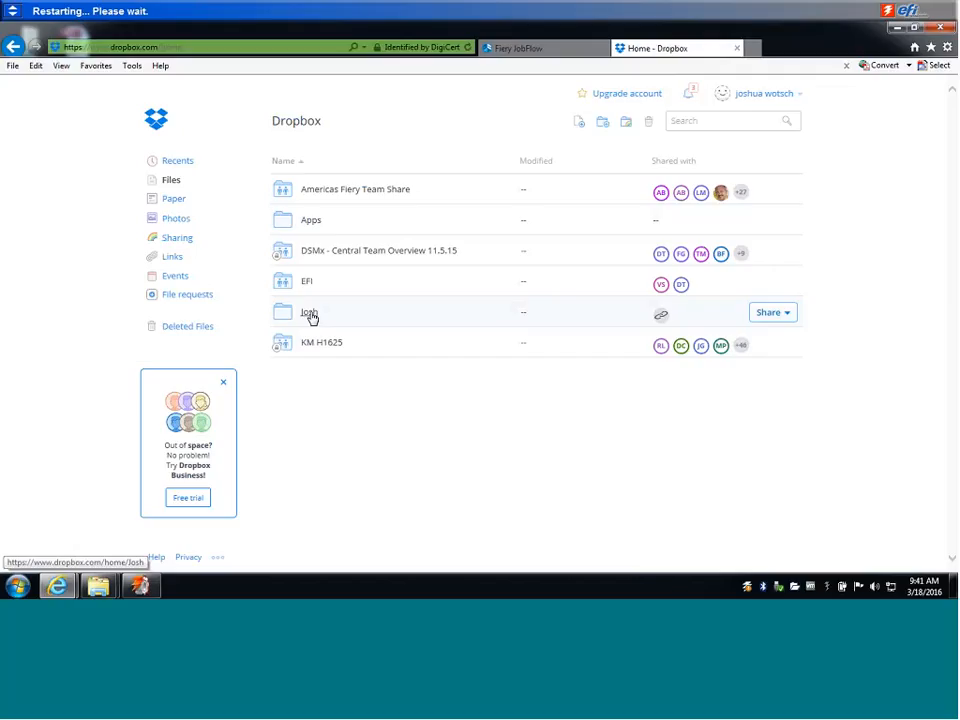
{"action": "left_click", "coordinate": [310, 222]}
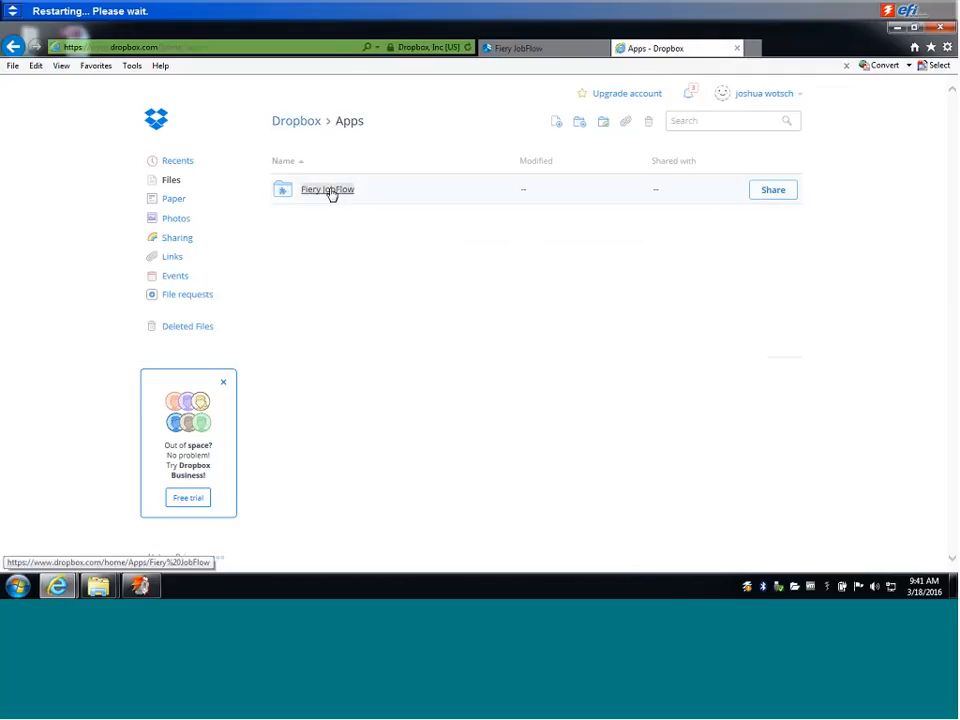
{"action": "left_click", "coordinate": [332, 193]}
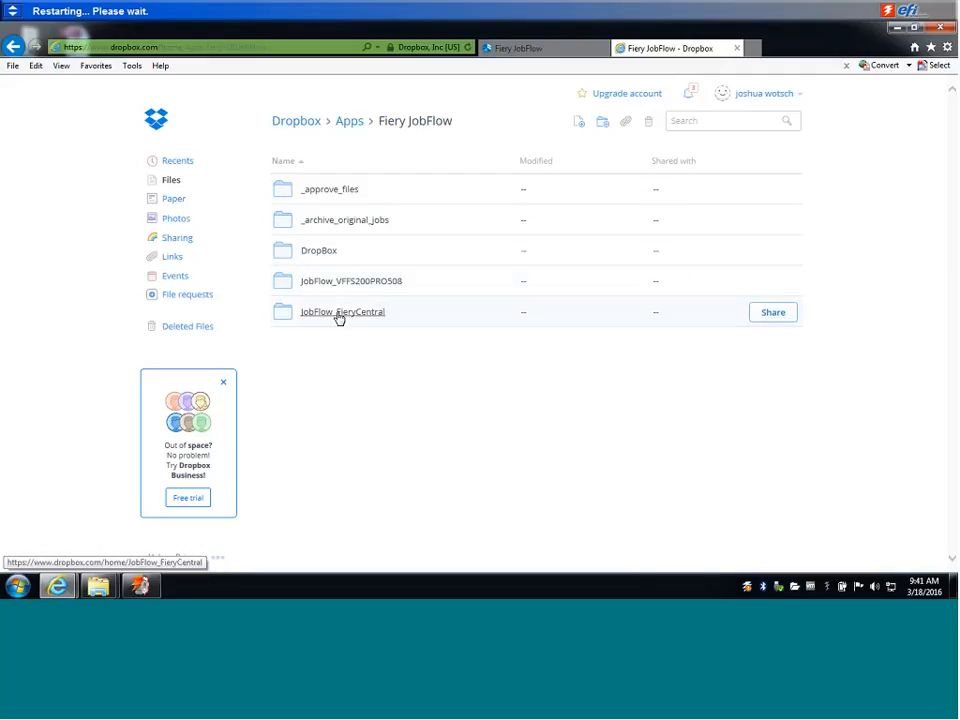
{"action": "left_click", "coordinate": [340, 318]}
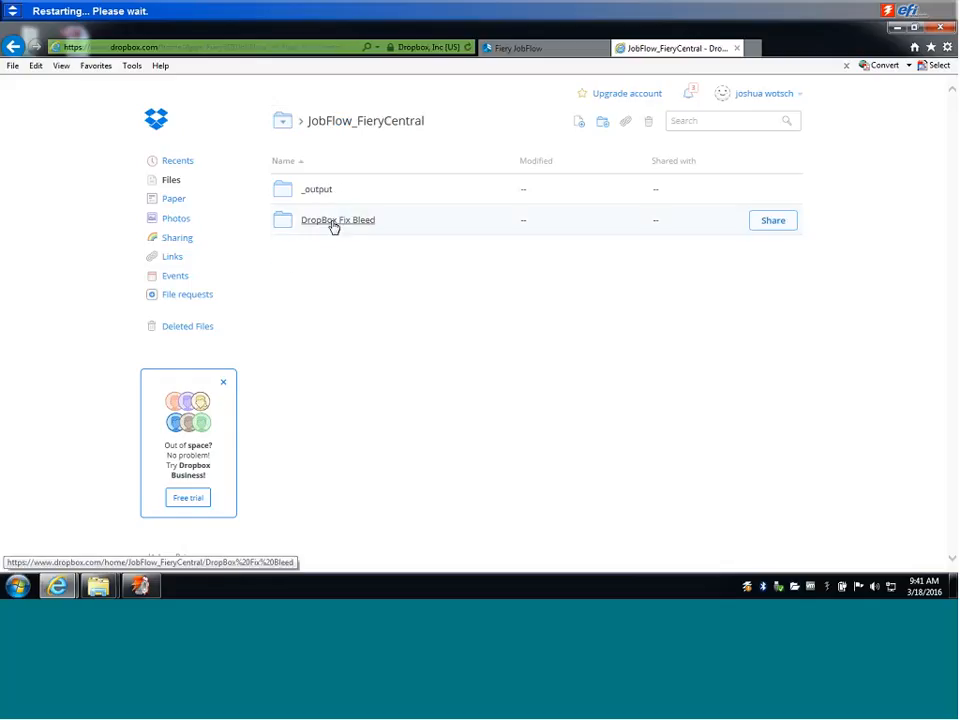
{"action": "left_click", "coordinate": [337, 221]}
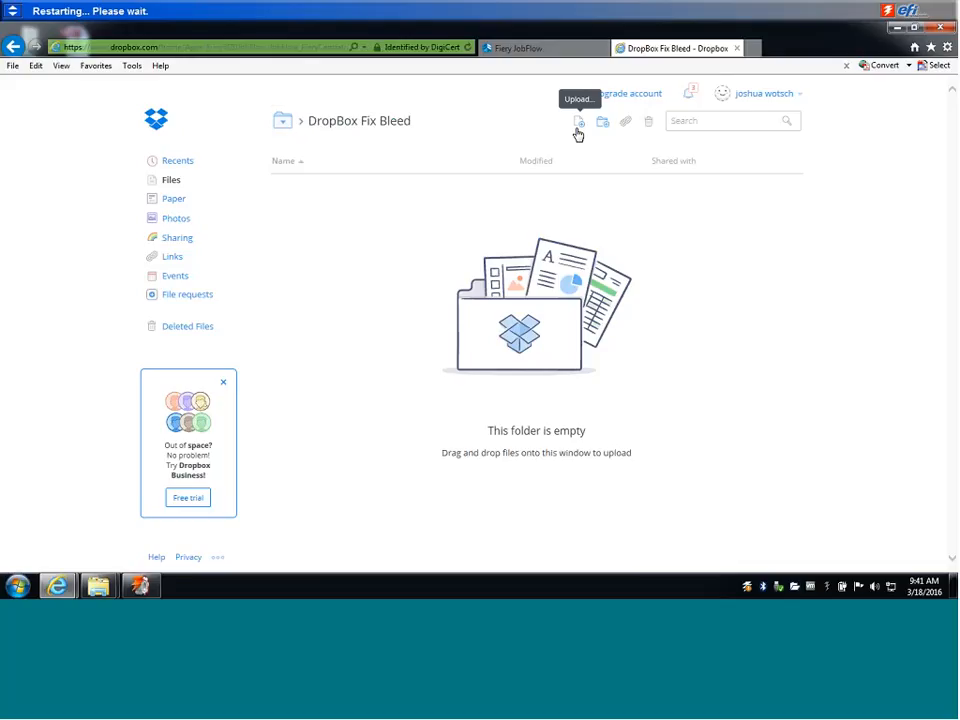
Upload the 11x17_Bleed_Images PDF from the PitStop 12 Demo files folder to the DropBox Fix Bleed folder.
{"action": "left_click", "coordinate": [578, 124]}
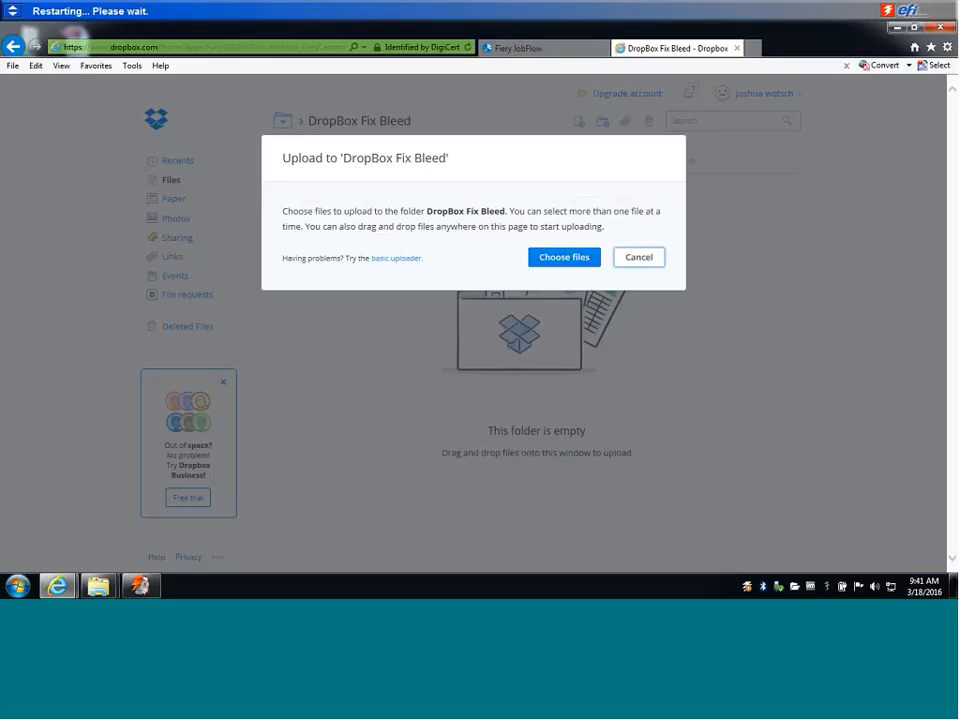
{"action": "left_click", "coordinate": [565, 258]}
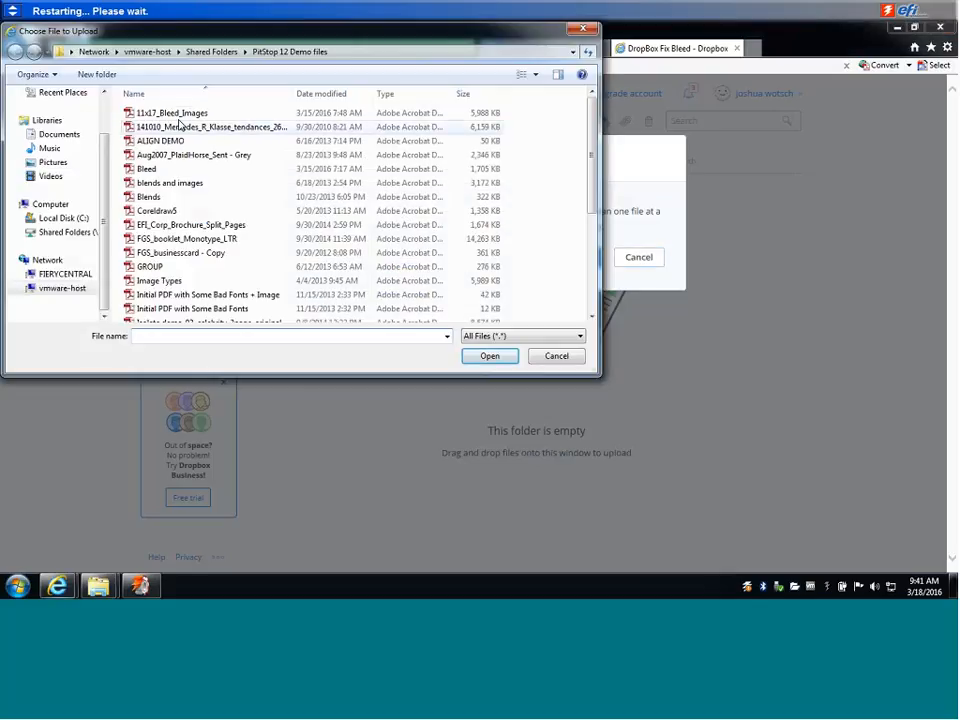
{"action": "left_click", "coordinate": [172, 113]}
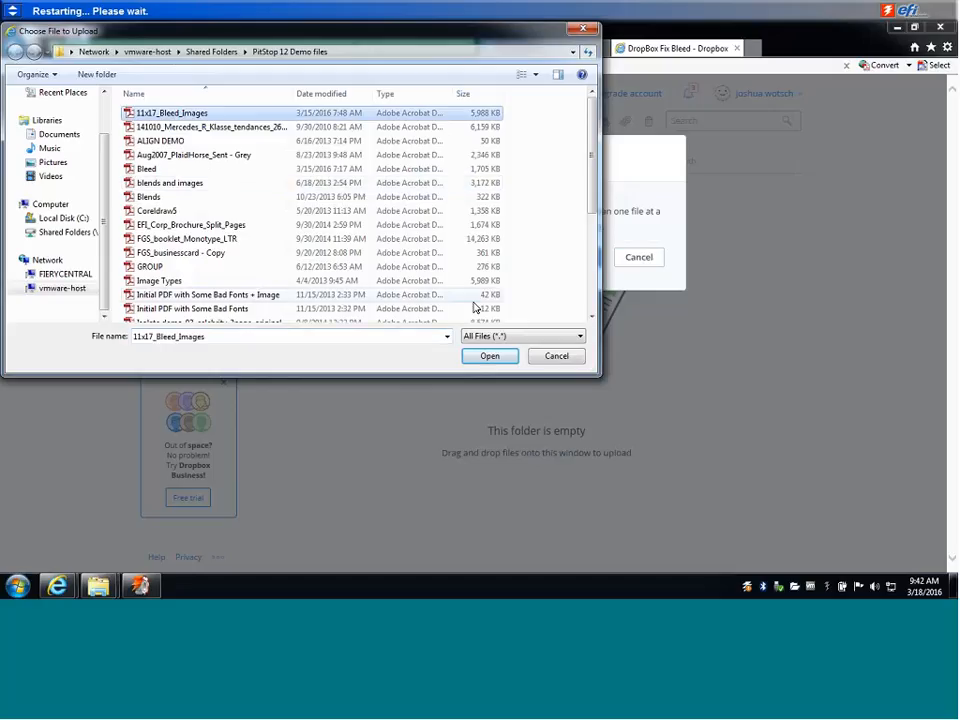
{"action": "left_click", "coordinate": [489, 356]}
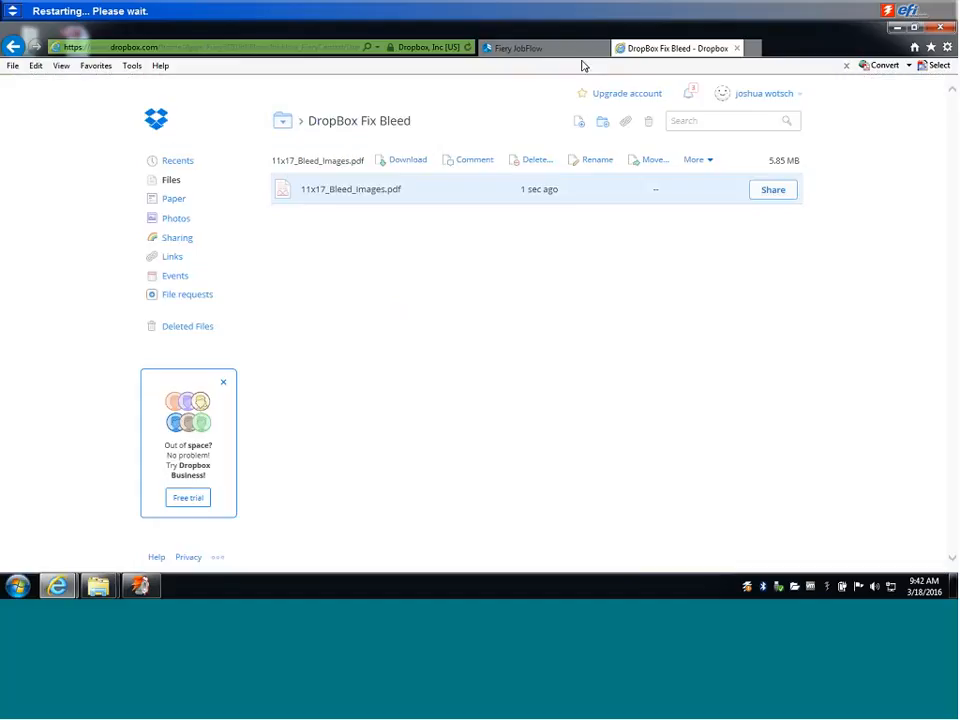
Switch to Fiery JobFlow and view the preflight report of the completed 11x17_Bleed_Images.pdf job.
{"action": "left_click", "coordinate": [545, 54]}
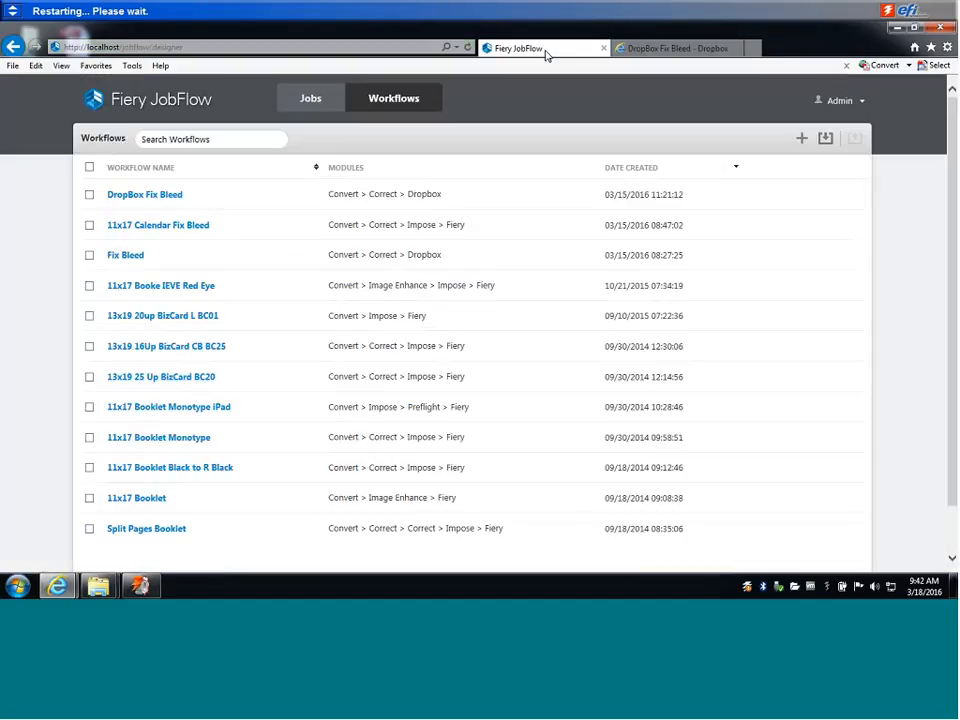
{"action": "left_click", "coordinate": [316, 106]}
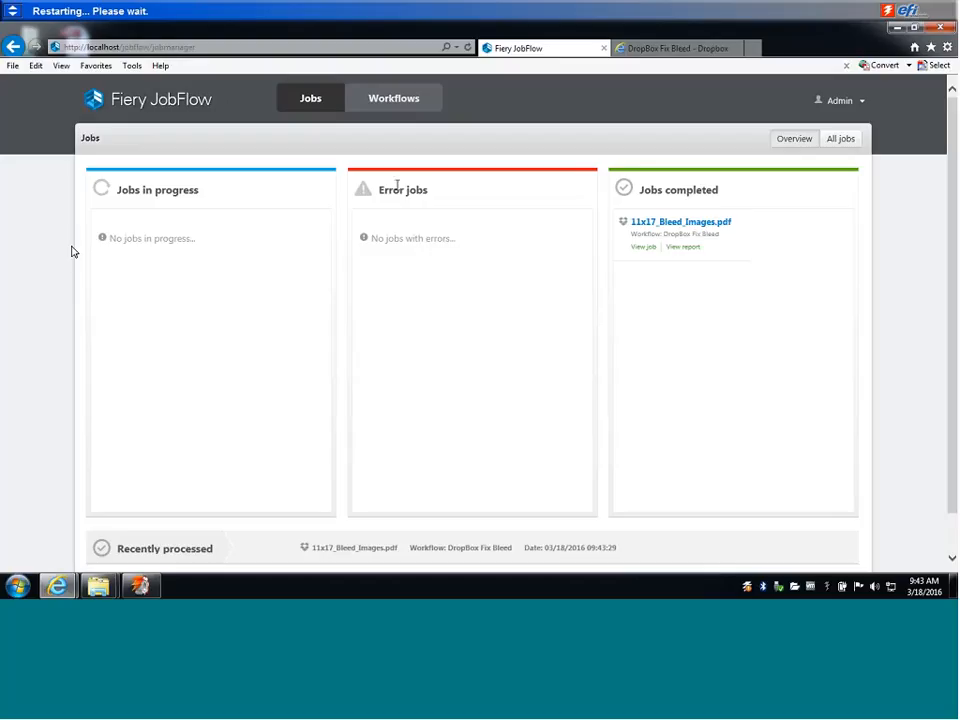
{"action": "left_click", "coordinate": [642, 249]}
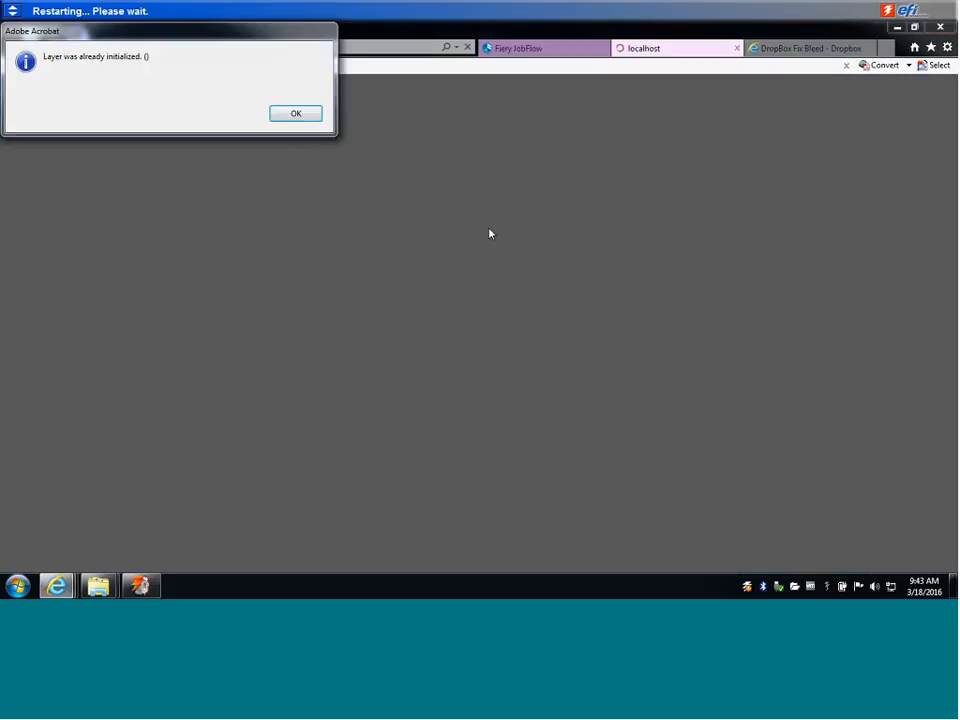
{"action": "left_click", "coordinate": [296, 113]}
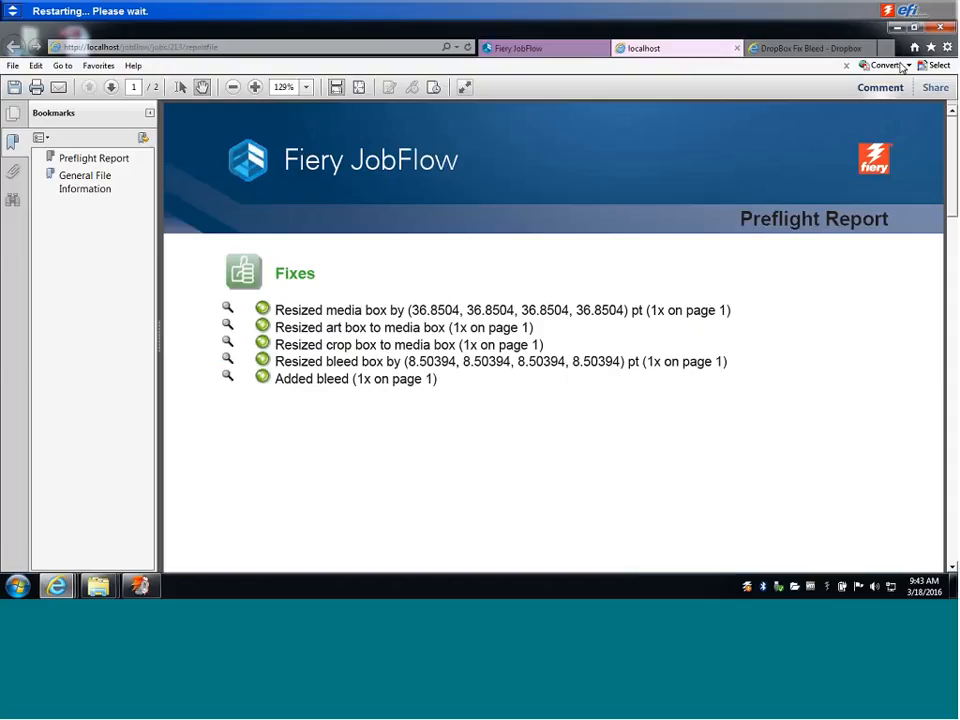
Review the workflow stages of the completed 11x17_Bleed_Images.pdf job.
{"action": "left_click", "coordinate": [552, 49]}
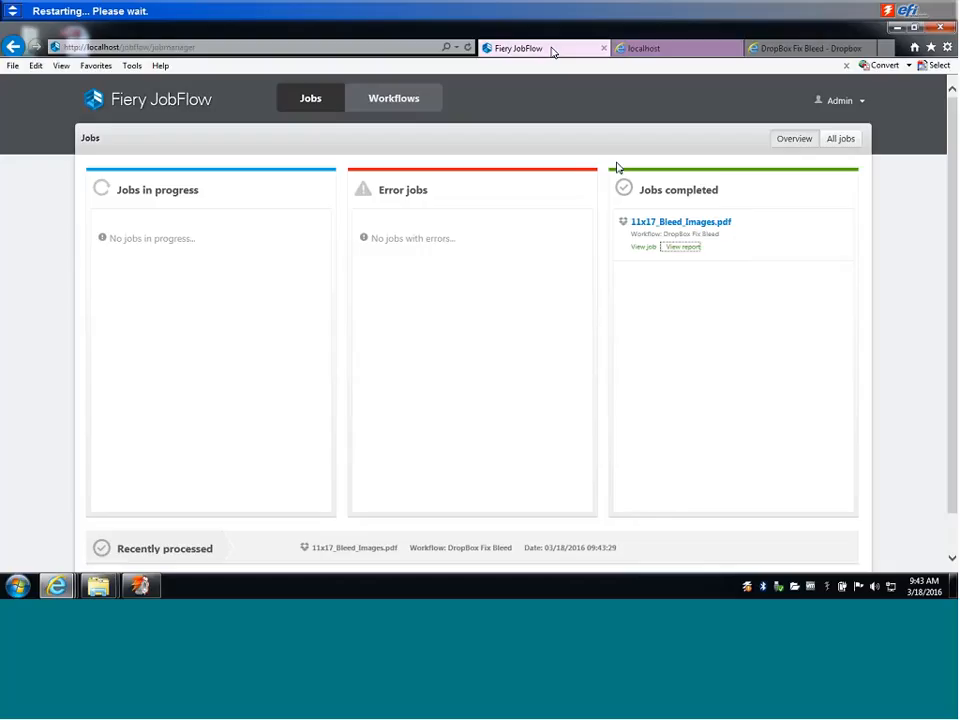
{"action": "left_click", "coordinate": [665, 223]}
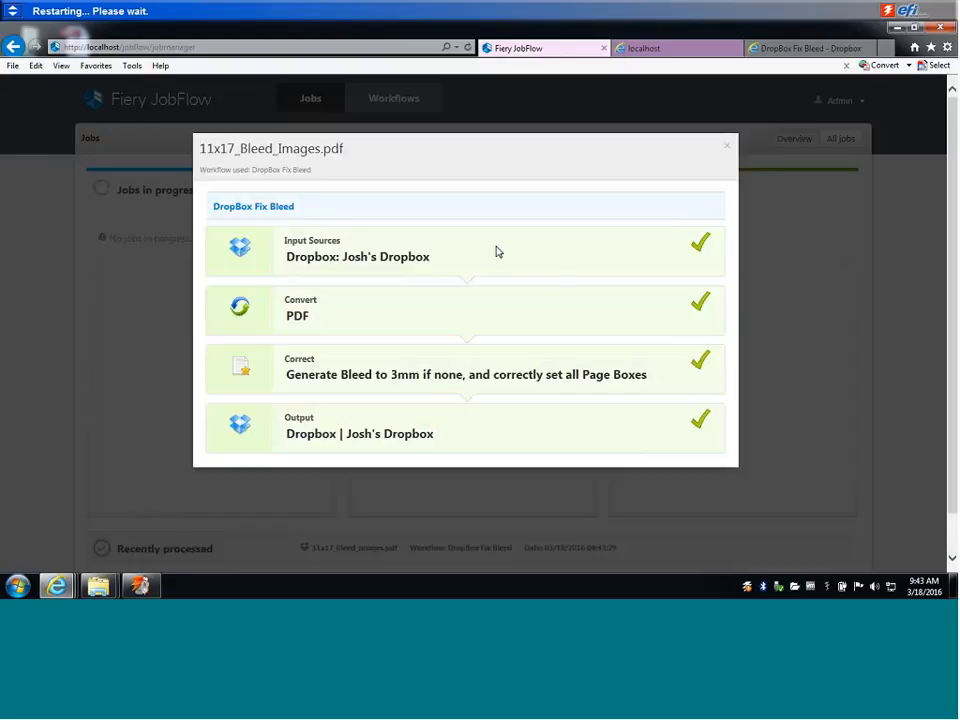
{"action": "scroll", "coordinate": [551, 267], "scroll_direction": "down", "scroll_amount": 1}
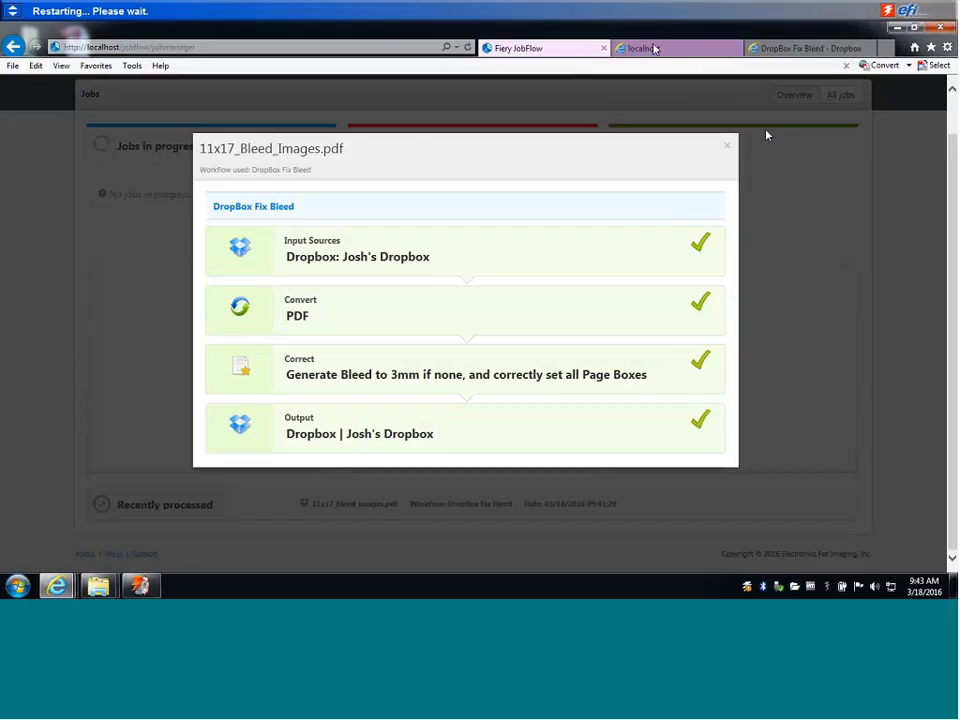
Switch to Dropbox and open the DropBox Fix Bleed folder inside the _output folder of JobFlow_FieryCentral.
{"action": "left_click", "coordinate": [789, 50]}
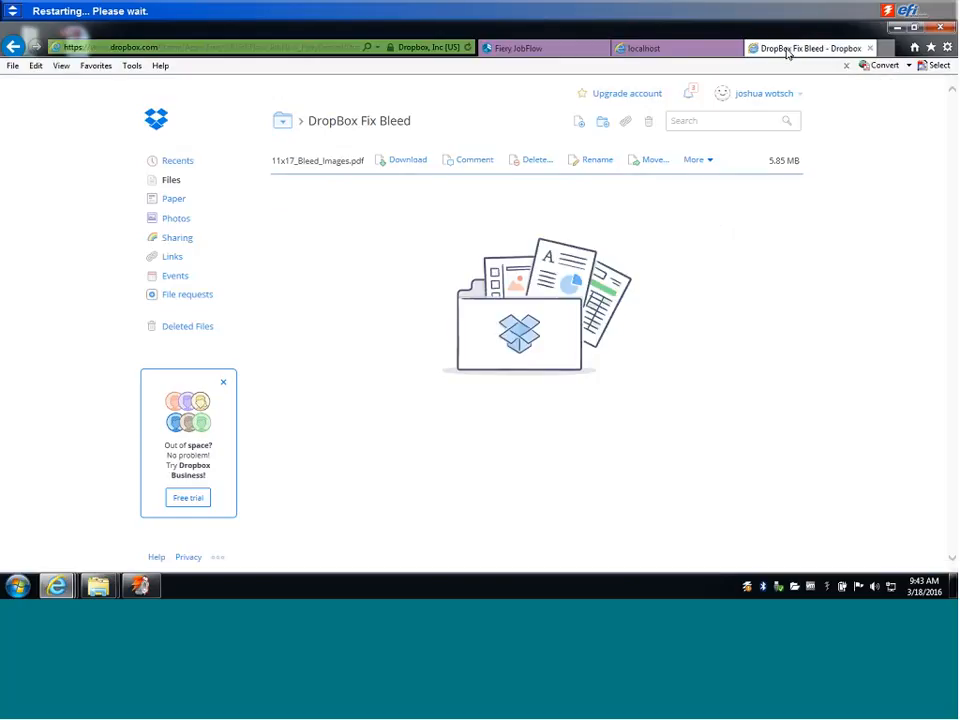
{"action": "left_click", "coordinate": [281, 122]}
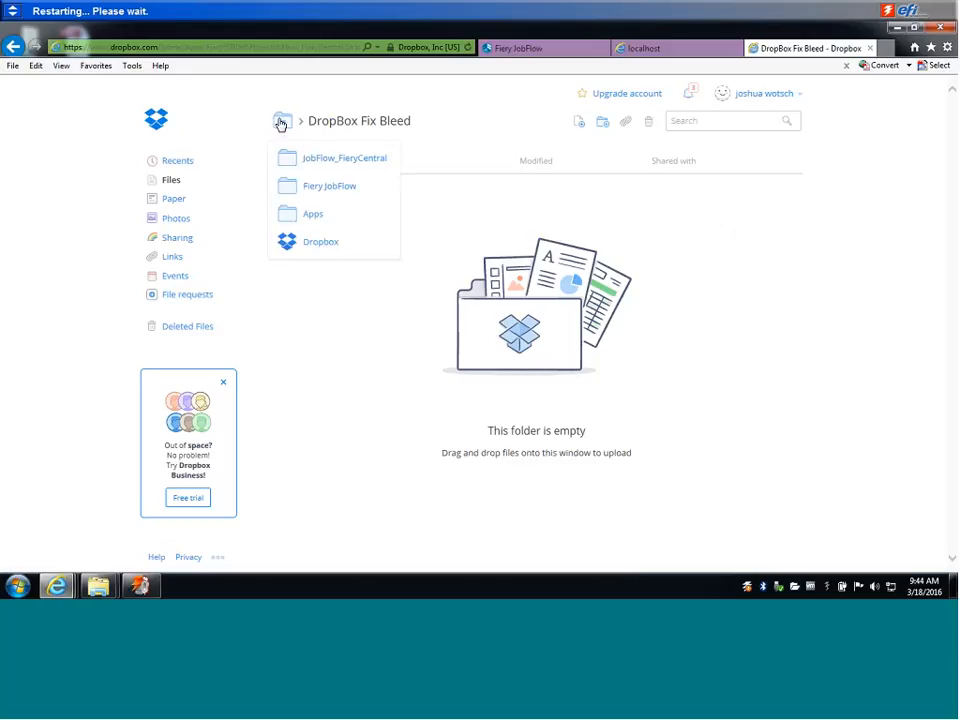
{"action": "left_click", "coordinate": [320, 168]}
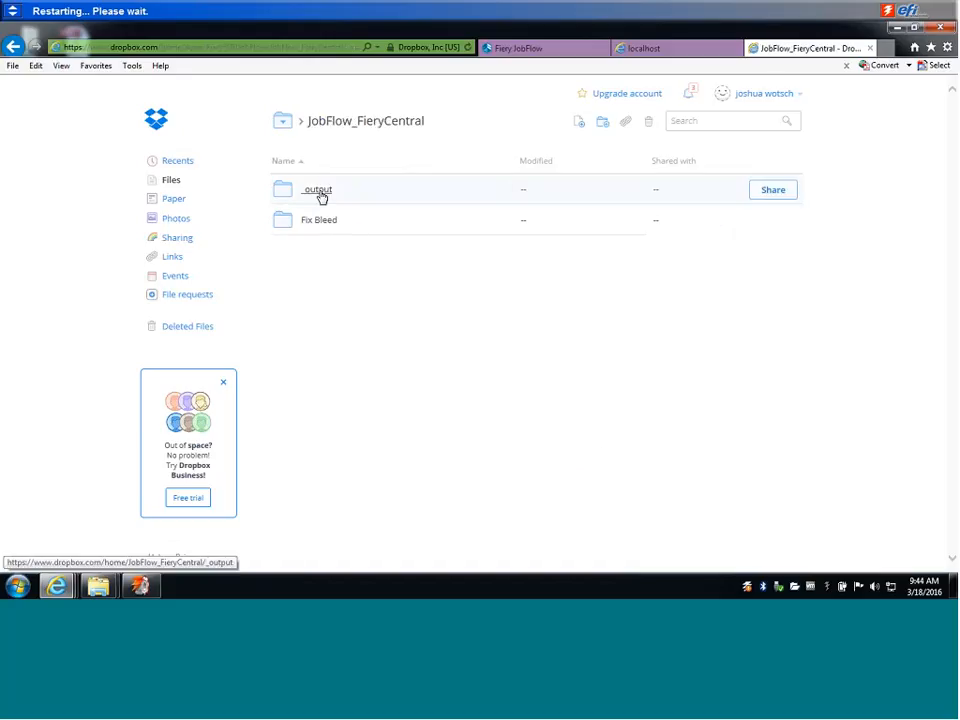
{"action": "left_click", "coordinate": [318, 190]}
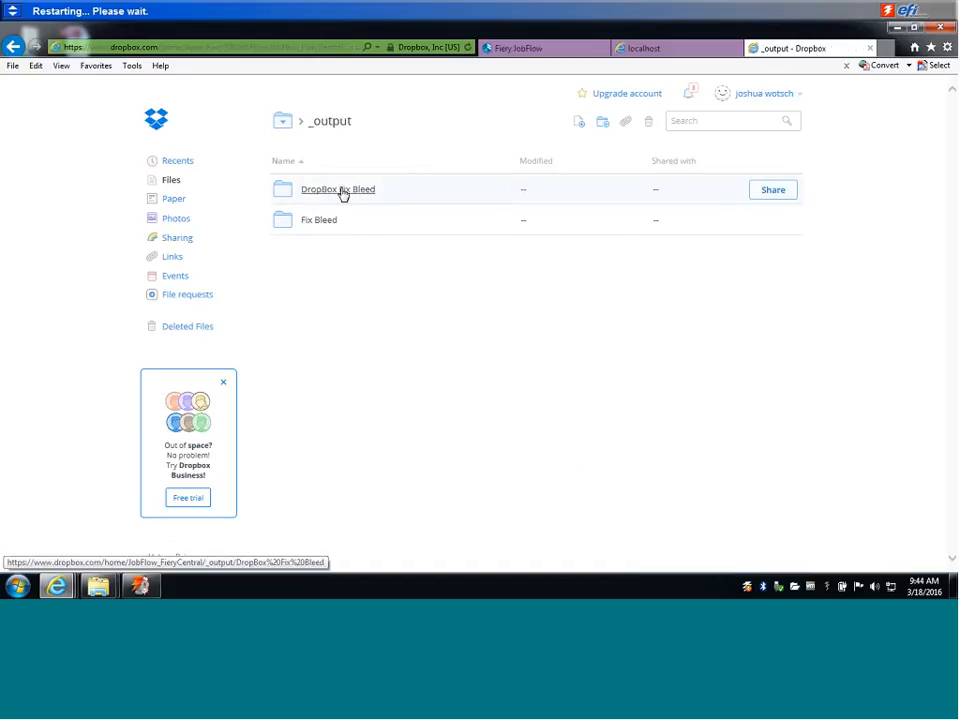
{"action": "left_click", "coordinate": [341, 191]}
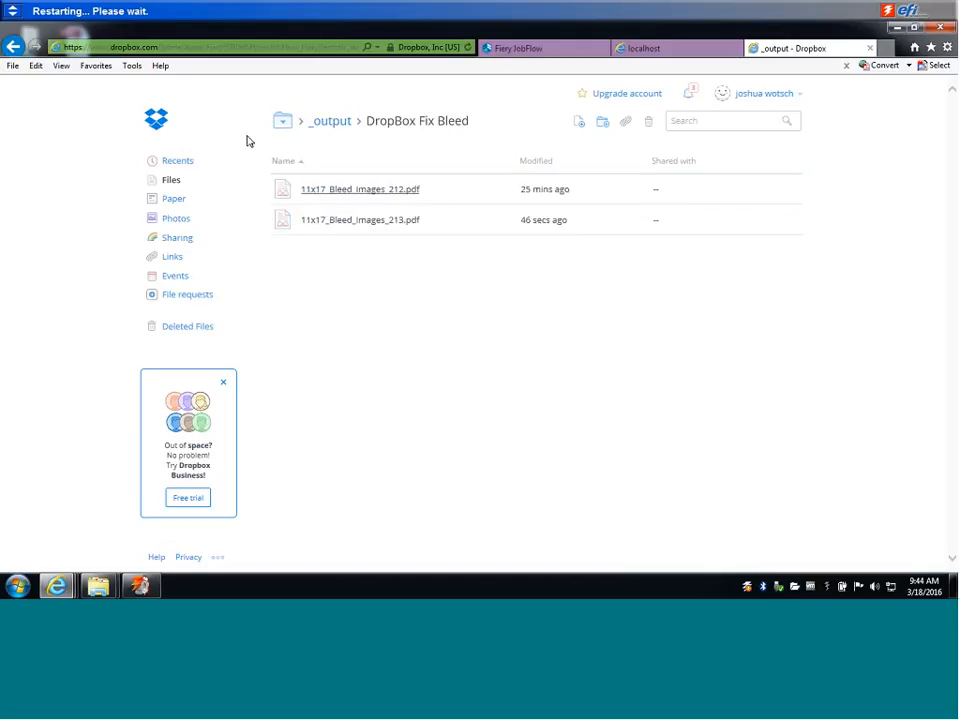
{"action": "right_click", "coordinate": [388, 221]}
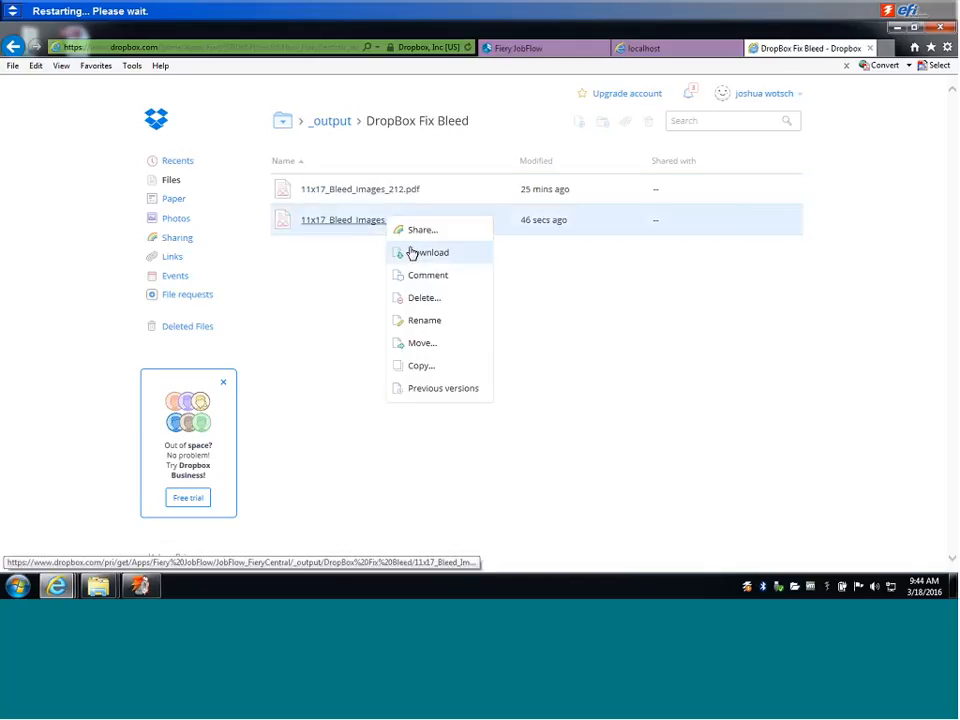
{"action": "left_click", "coordinate": [411, 253]}
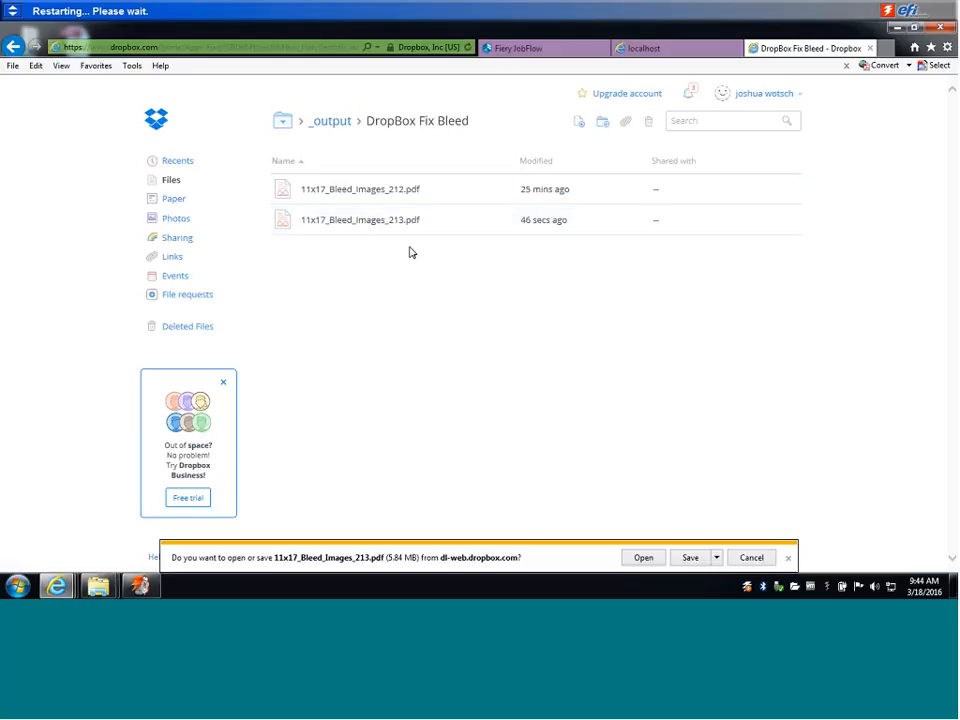
{"action": "left_click", "coordinate": [717, 557]}
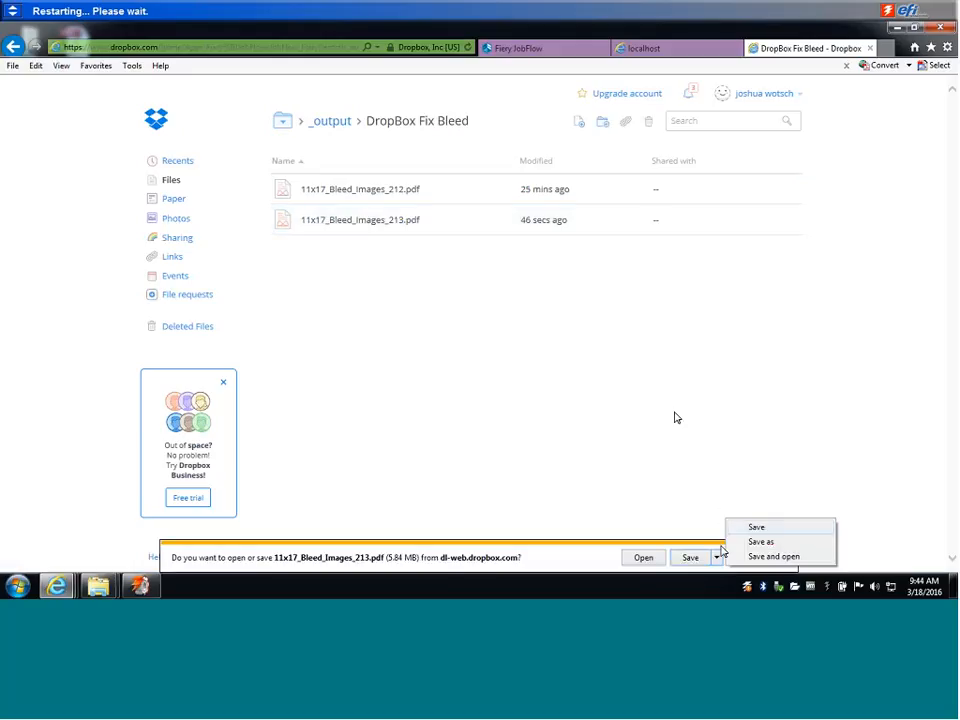
{"action": "left_click", "coordinate": [756, 542]}
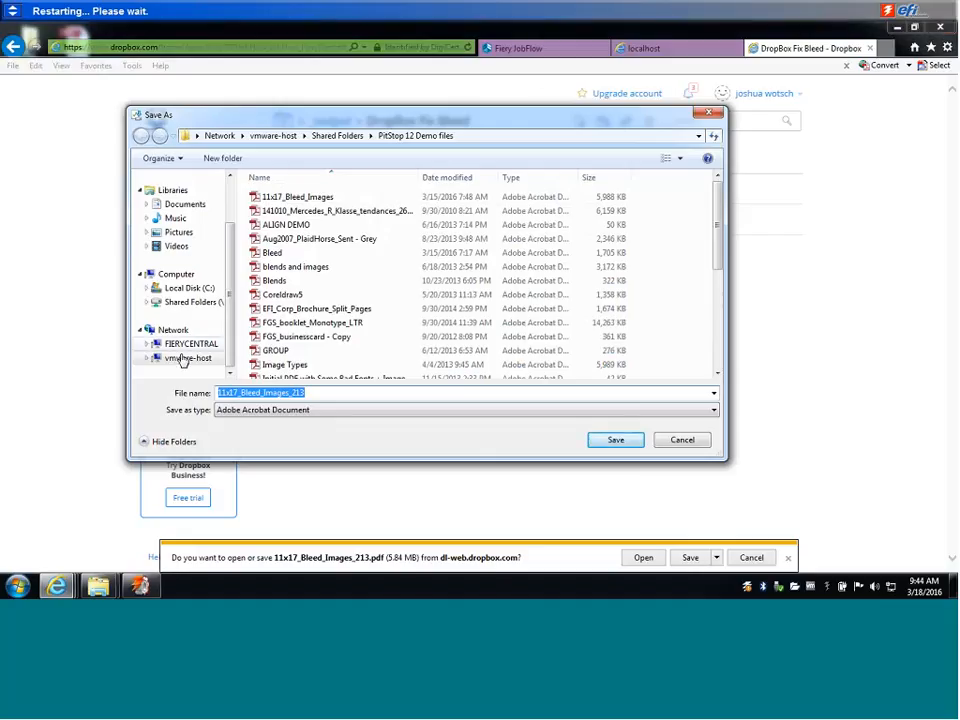
{"action": "left_click", "coordinate": [195, 302]}
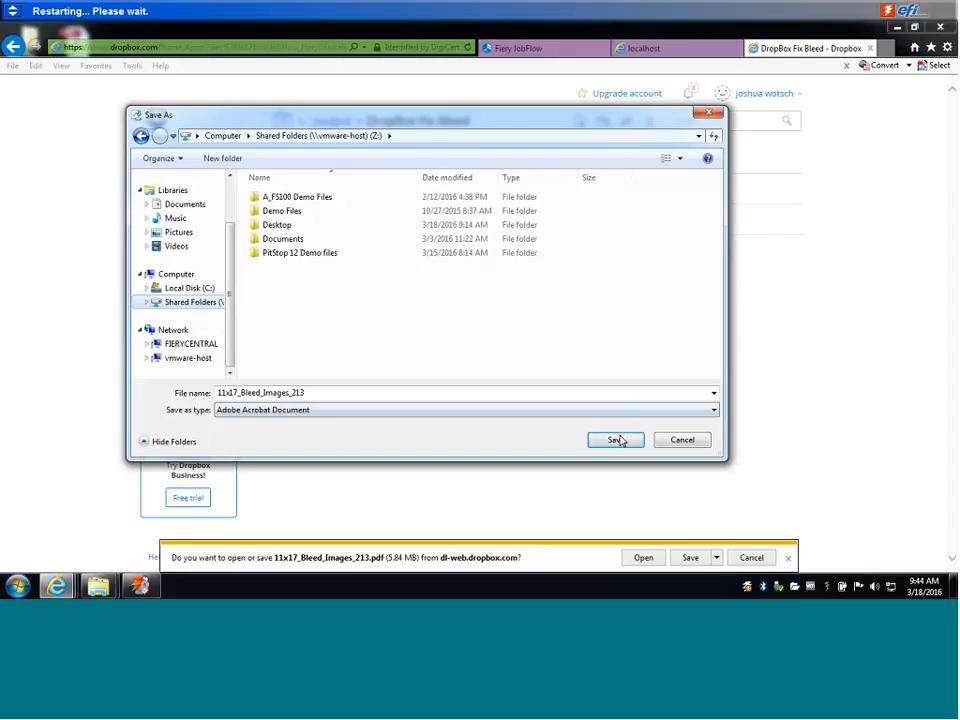
{"action": "left_click", "coordinate": [701, 446]}
Switch to the Mac's Desktop 4 space and open 11x17_Bleed_Images_210.pdf in Acrobat.
{"action": "key", "text": "ctrl+Up"}
{"action": "left_click_drag", "start_coordinate": [524, 90], "coordinate": [529, 42]}
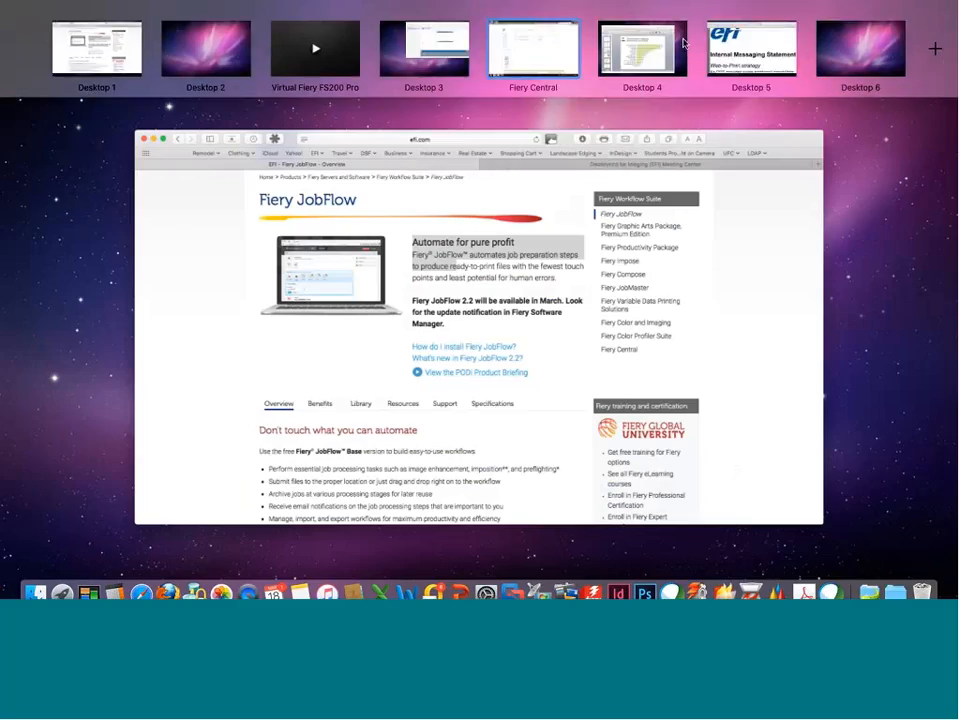
{"action": "left_click", "coordinate": [651, 41]}
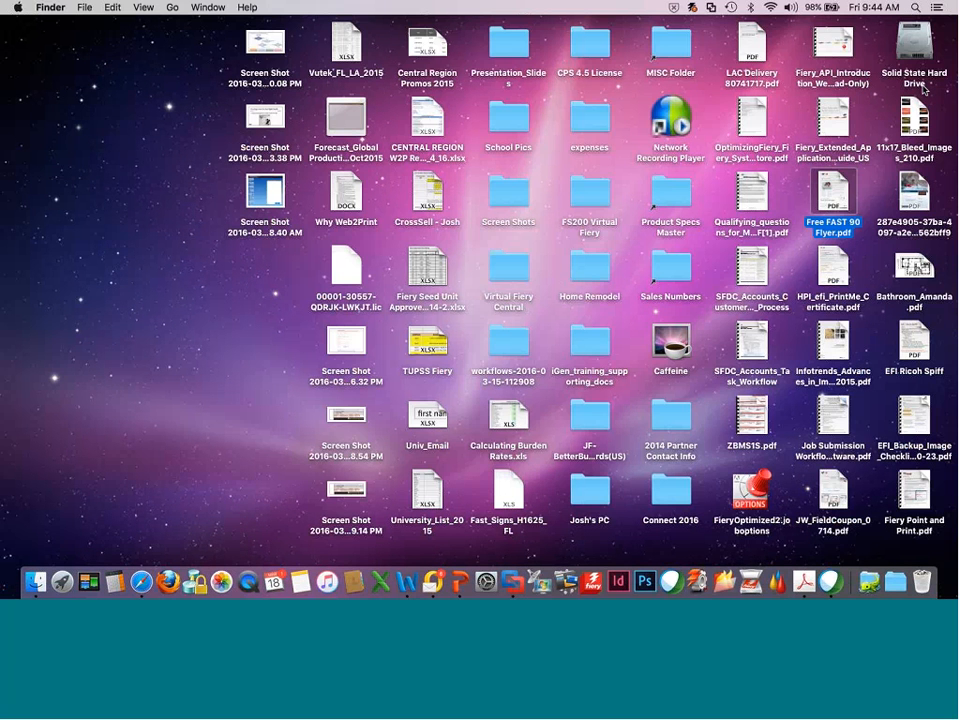
{"action": "double_click", "coordinate": [914, 118]}
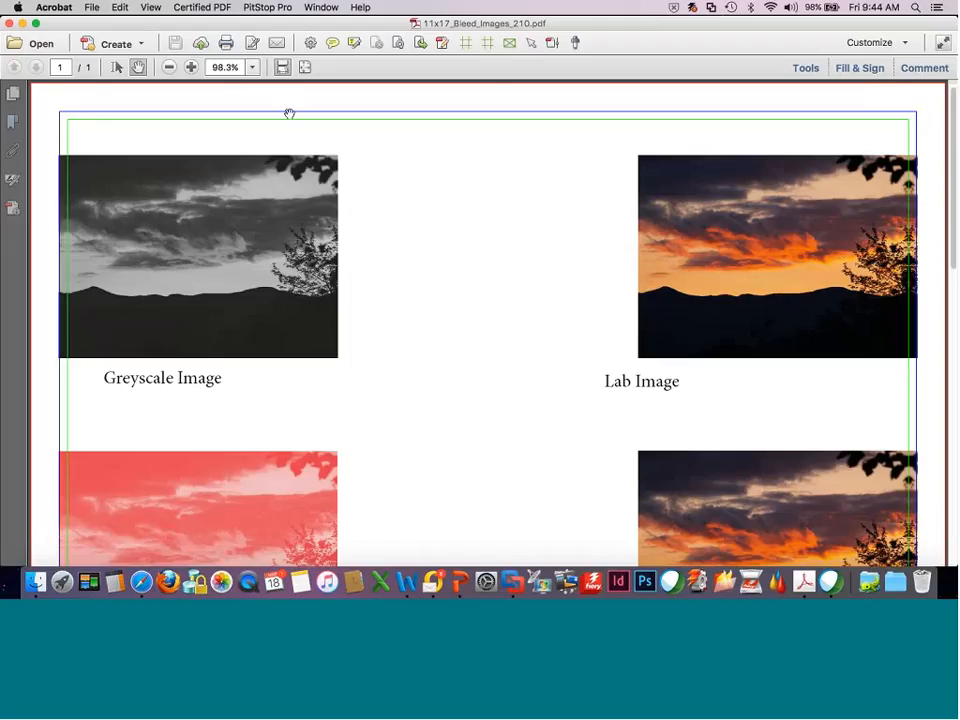
Show guides along the page's trim and bleed boxes and view the Bleed Box values in the Enfocus Inspector.
{"action": "left_click", "coordinate": [465, 43]}
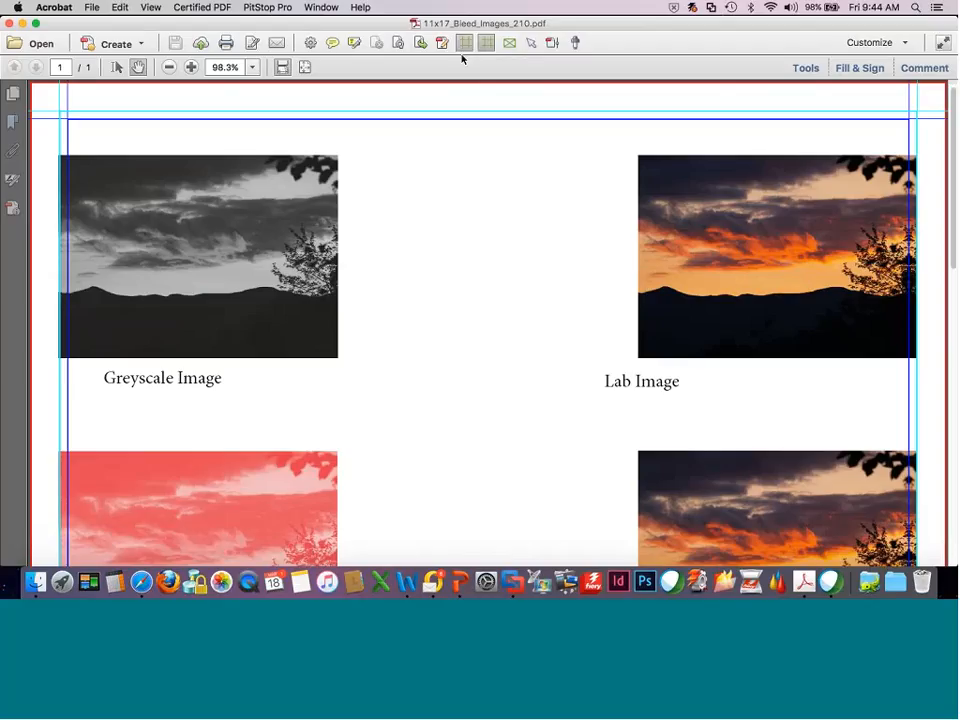
{"action": "left_click", "coordinate": [190, 68]}
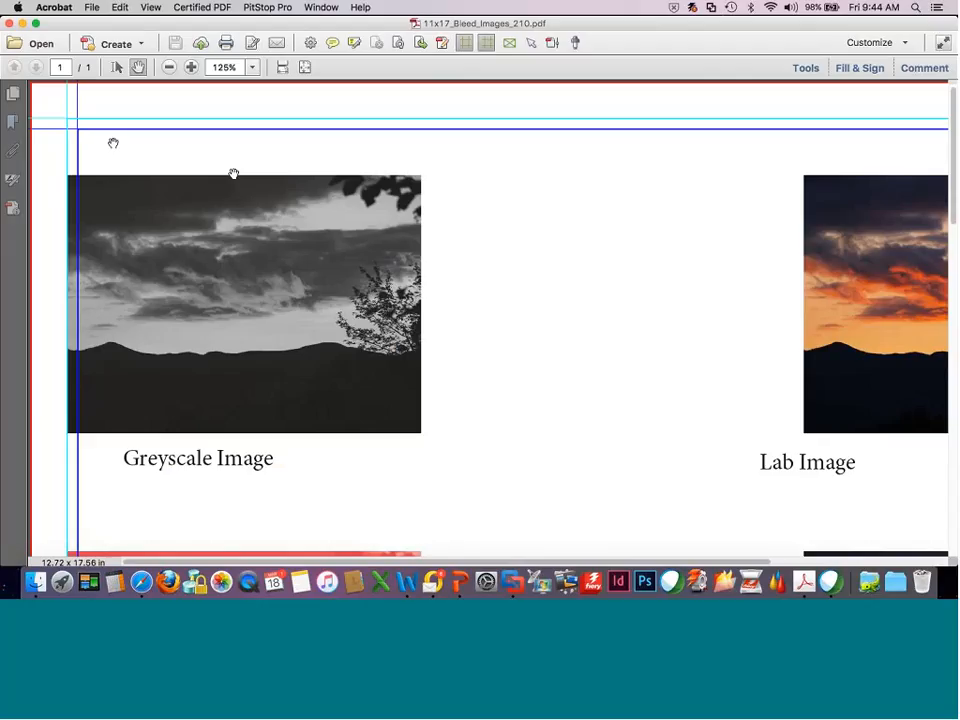
{"action": "left_click", "coordinate": [531, 42]}
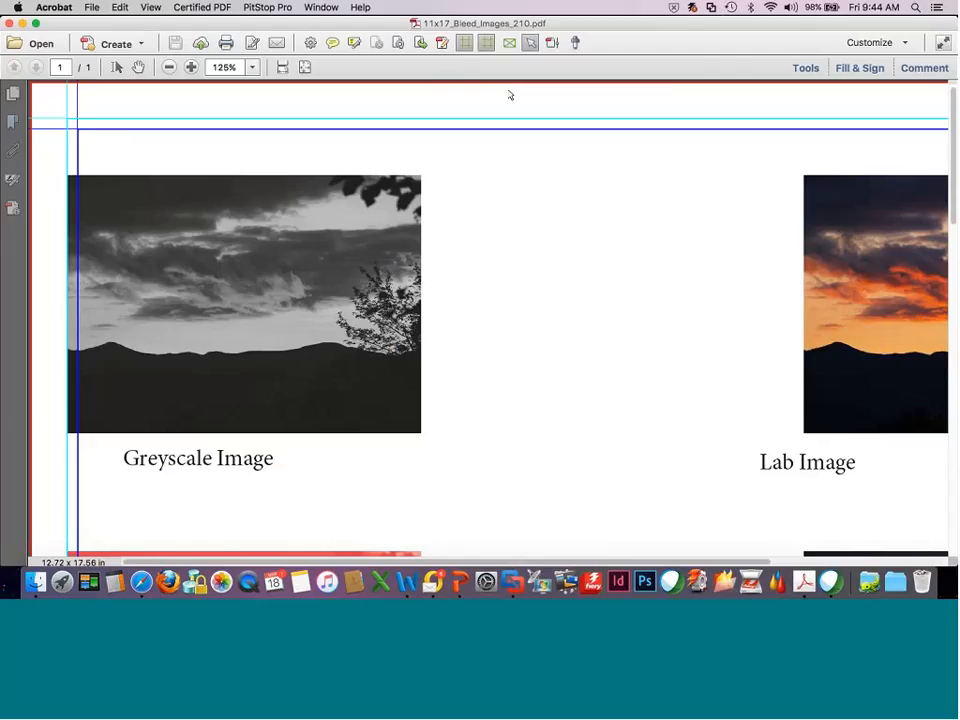
{"action": "right_click", "coordinate": [509, 95]}
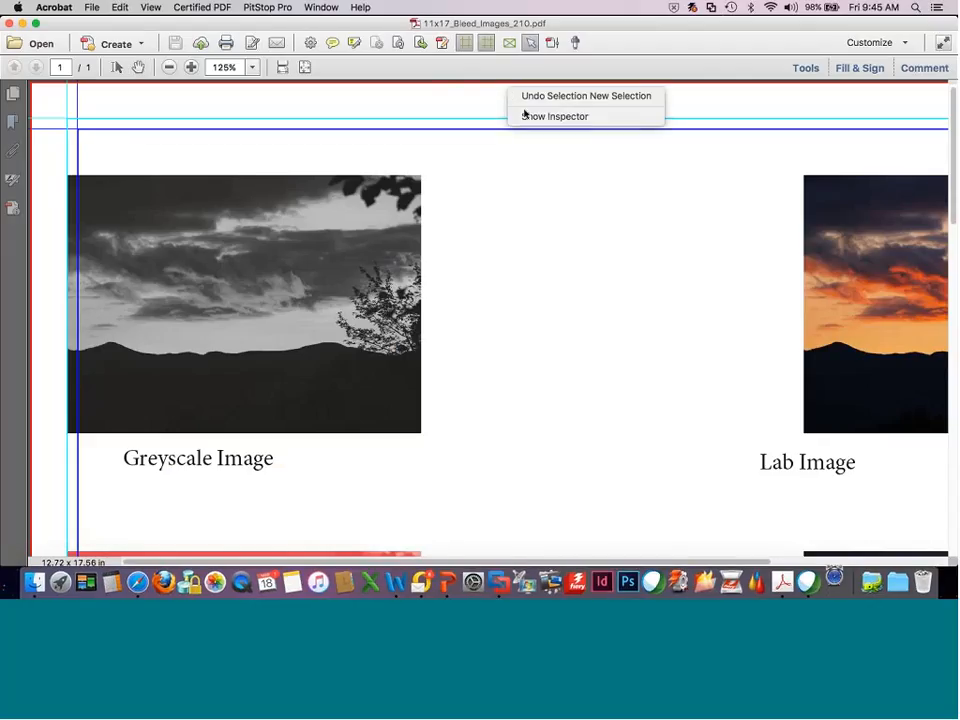
{"action": "left_click", "coordinate": [525, 116]}
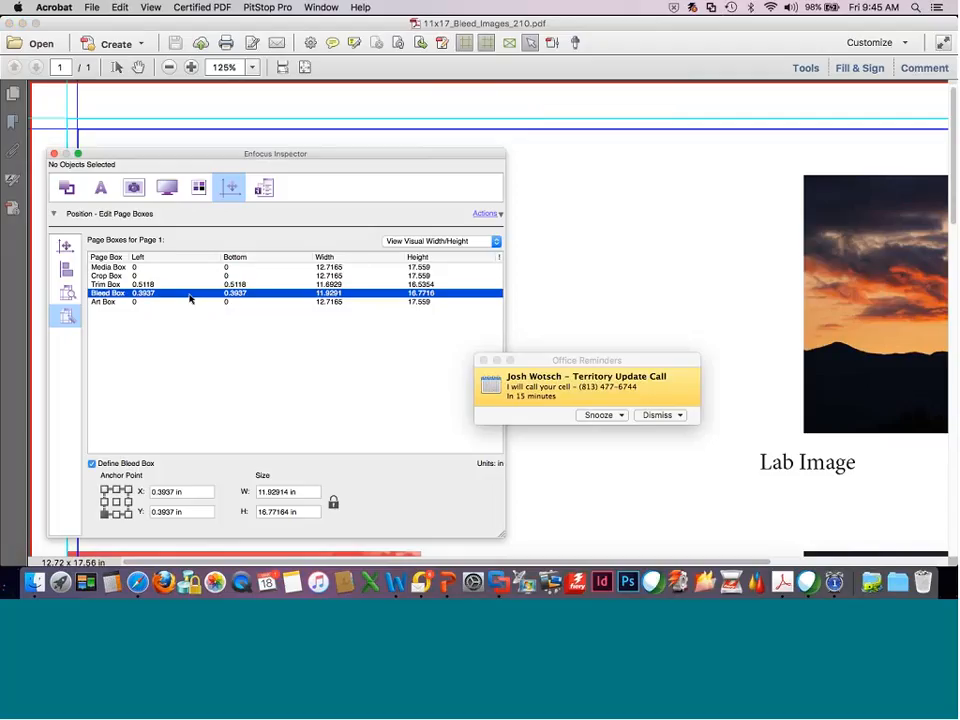
Dismiss the office reminder and close the Enfocus Inspector.
{"action": "left_click", "coordinate": [654, 418]}
{"action": "left_click", "coordinate": [655, 416]}
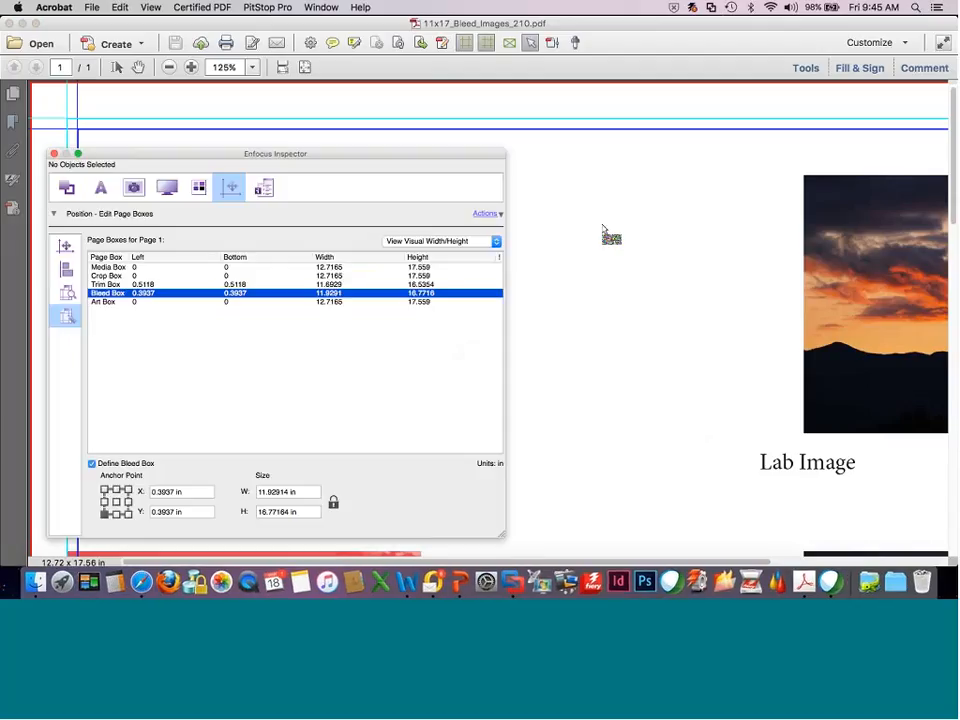
{"action": "left_click", "coordinate": [54, 153]}
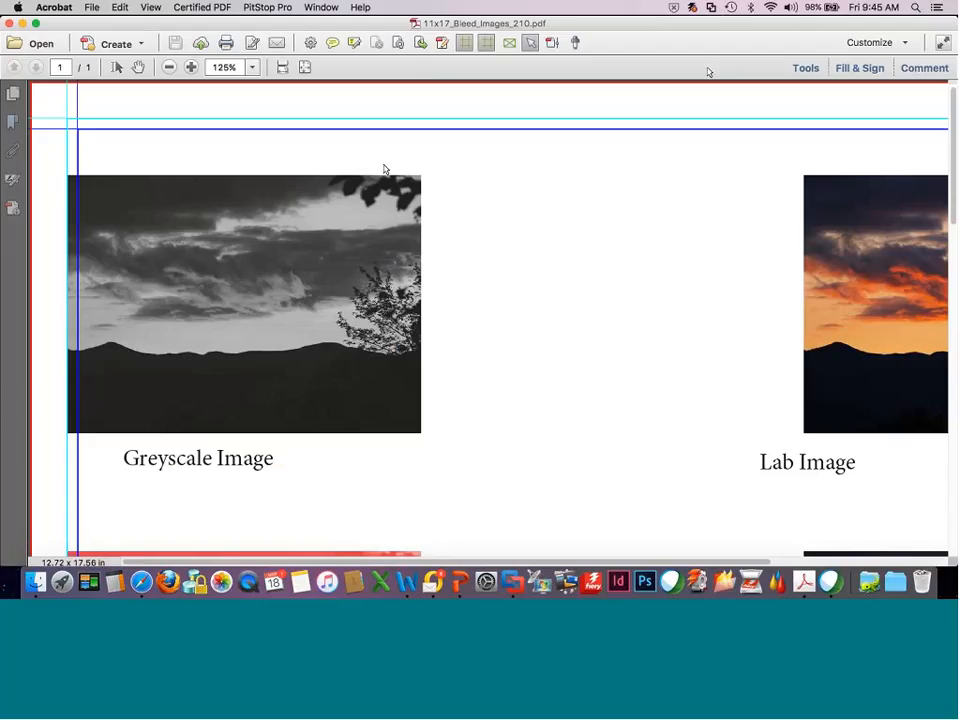
Set the page zoom to 75% and view the process and spot separations in Output Preview.
{"action": "left_click", "coordinate": [252, 67]}
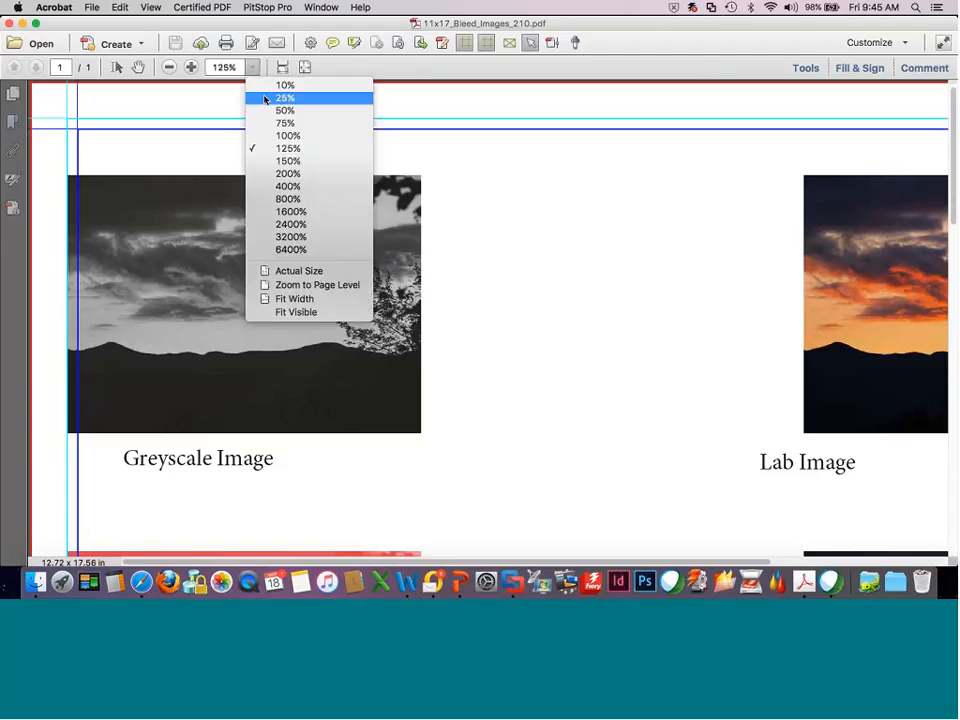
{"action": "left_click", "coordinate": [268, 125]}
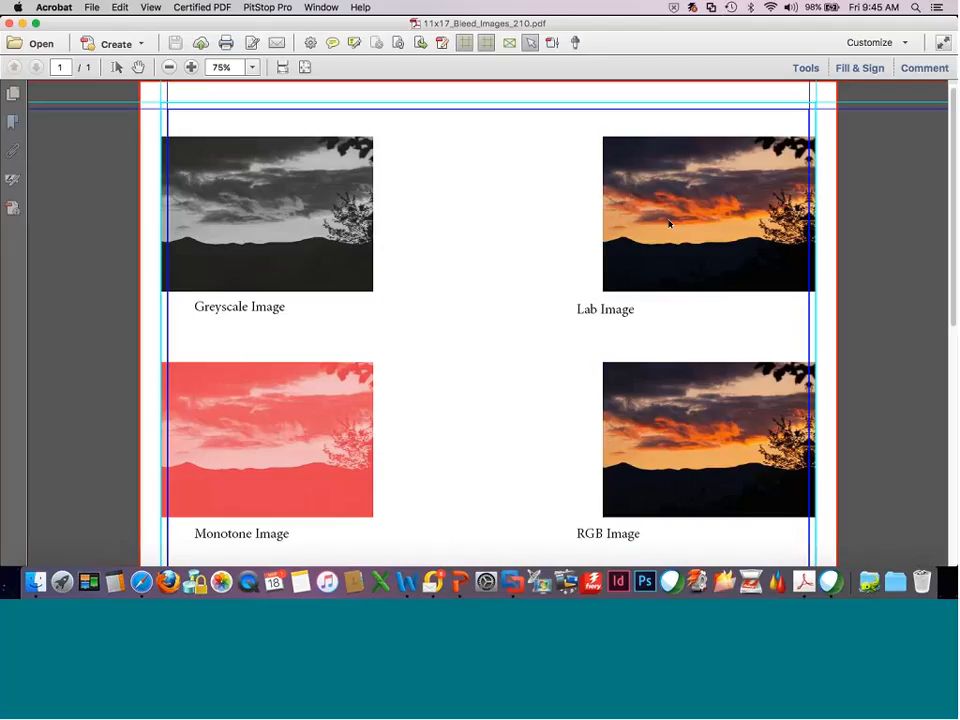
{"action": "left_click", "coordinate": [805, 67]}
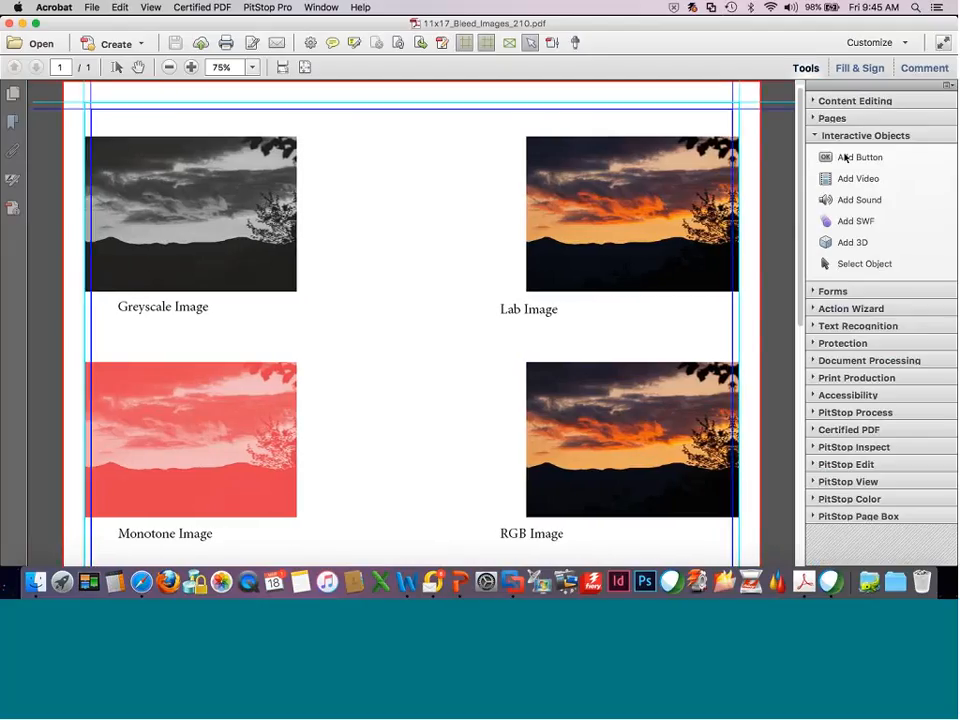
{"action": "left_click", "coordinate": [820, 377]}
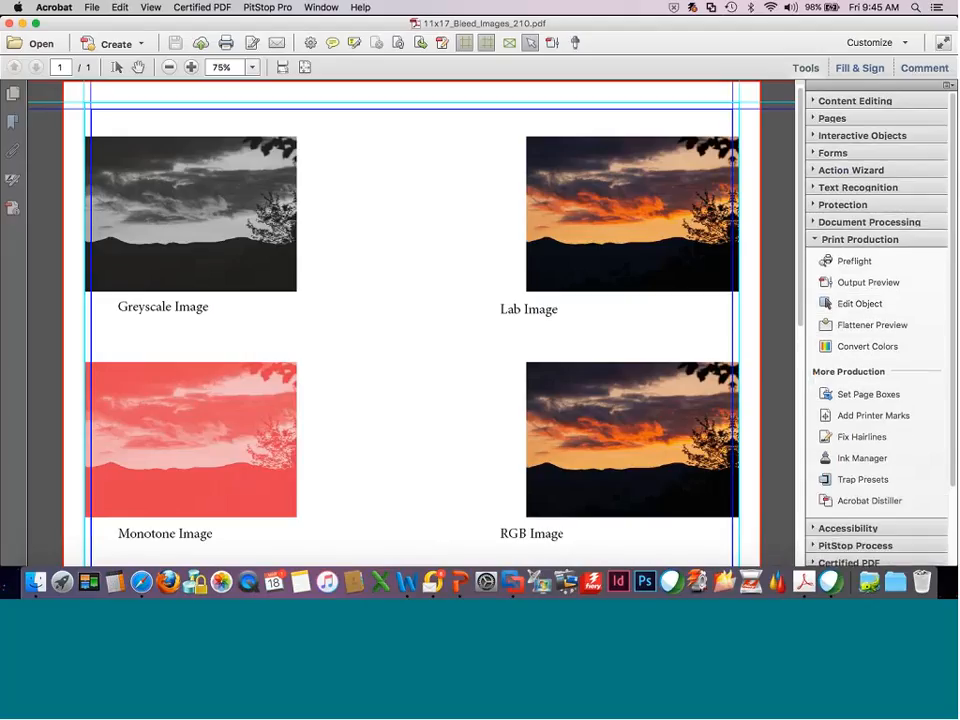
{"action": "left_click", "coordinate": [836, 285]}
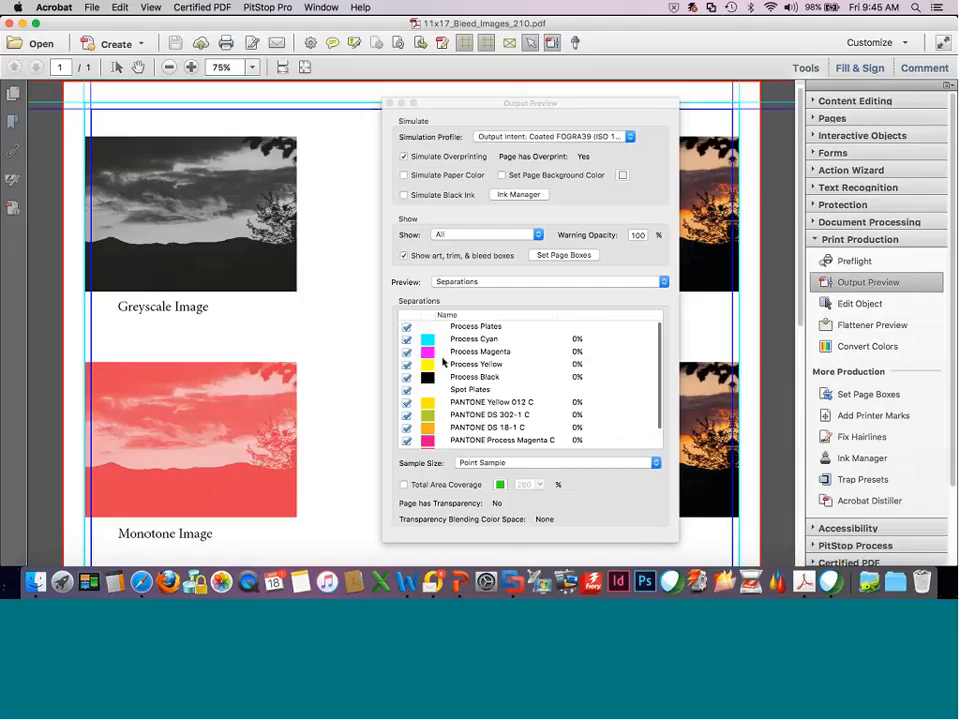
{"action": "scroll", "coordinate": [660, 394], "scroll_direction": "down", "scroll_amount": 2}
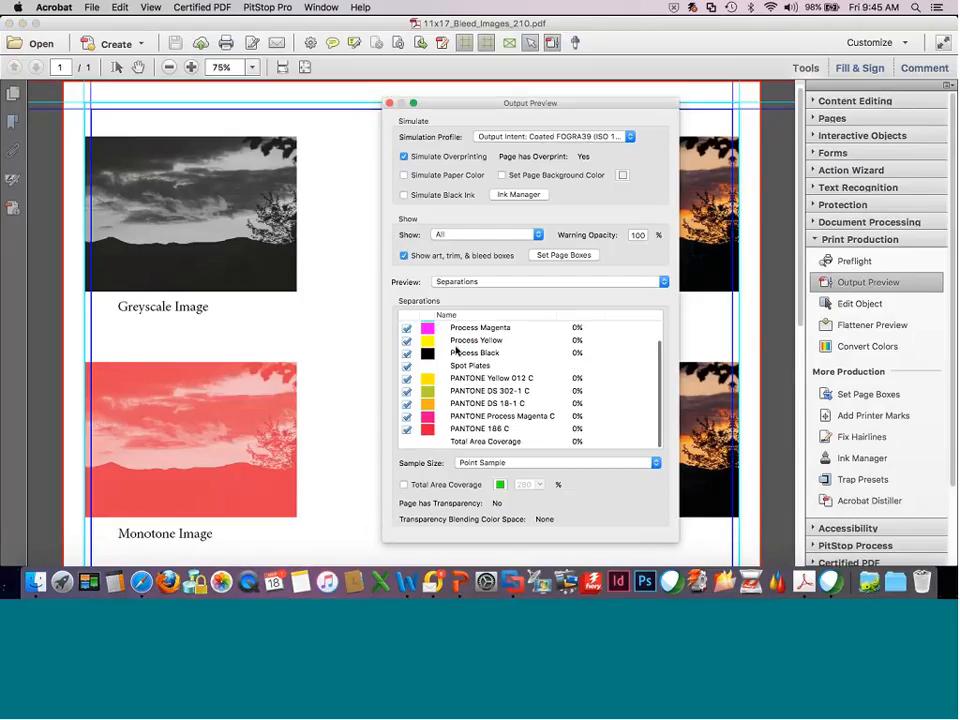
{"action": "left_click", "coordinate": [657, 381]}
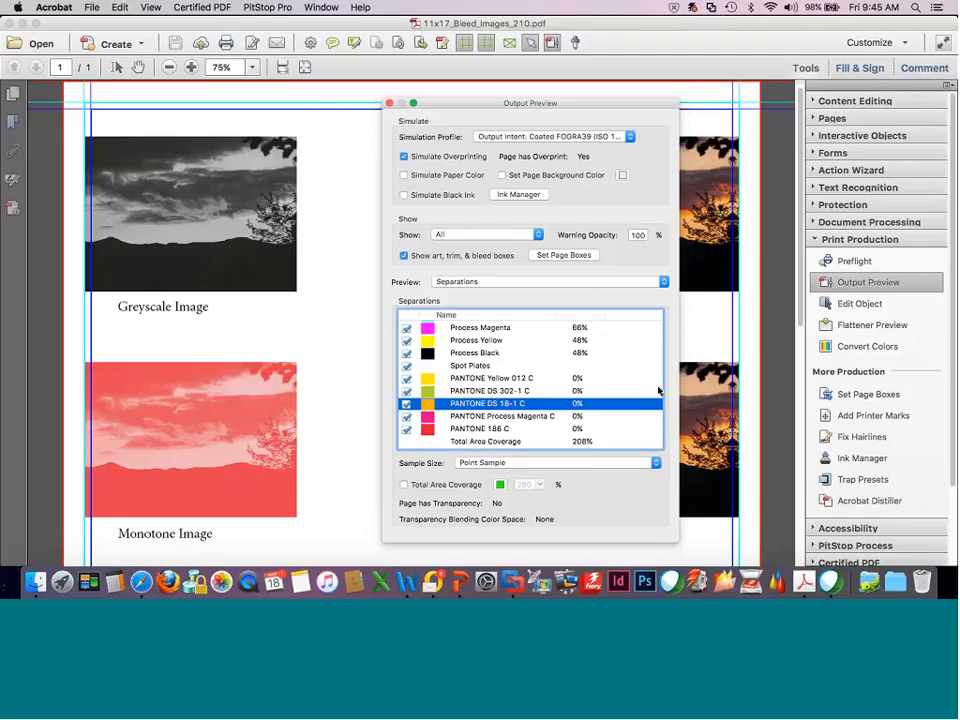
Hide the Process Magenta, Black and Yellow plates and all spot plates except PANTONE Yellow 012 C, and check the bleed on the images.
{"action": "left_click", "coordinate": [406, 327]}
{"action": "left_click", "coordinate": [406, 353]}
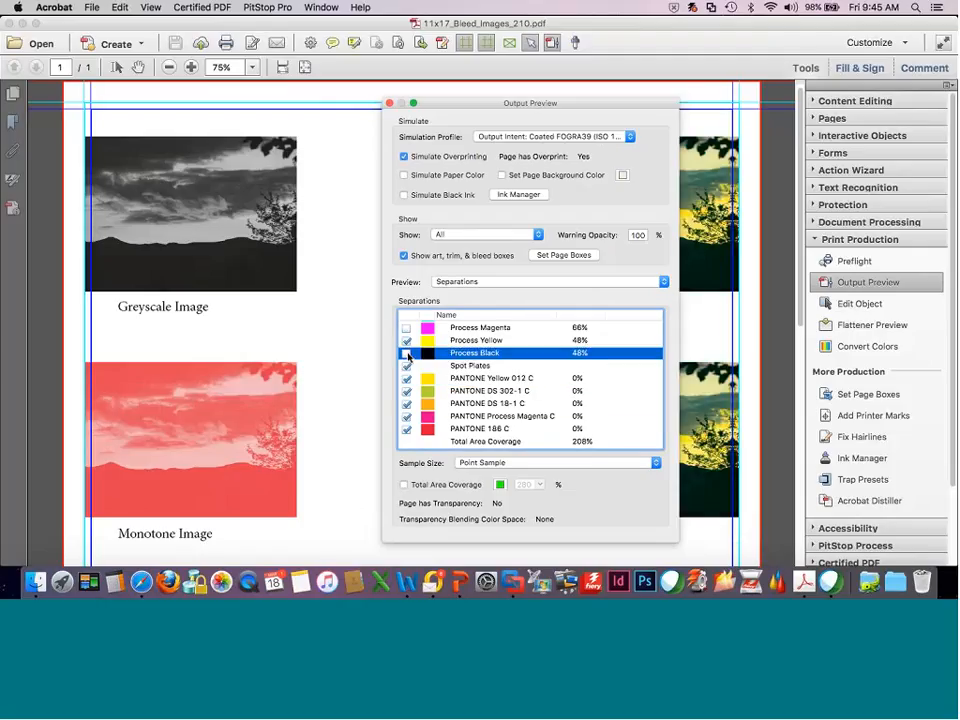
{"action": "left_click", "coordinate": [406, 340]}
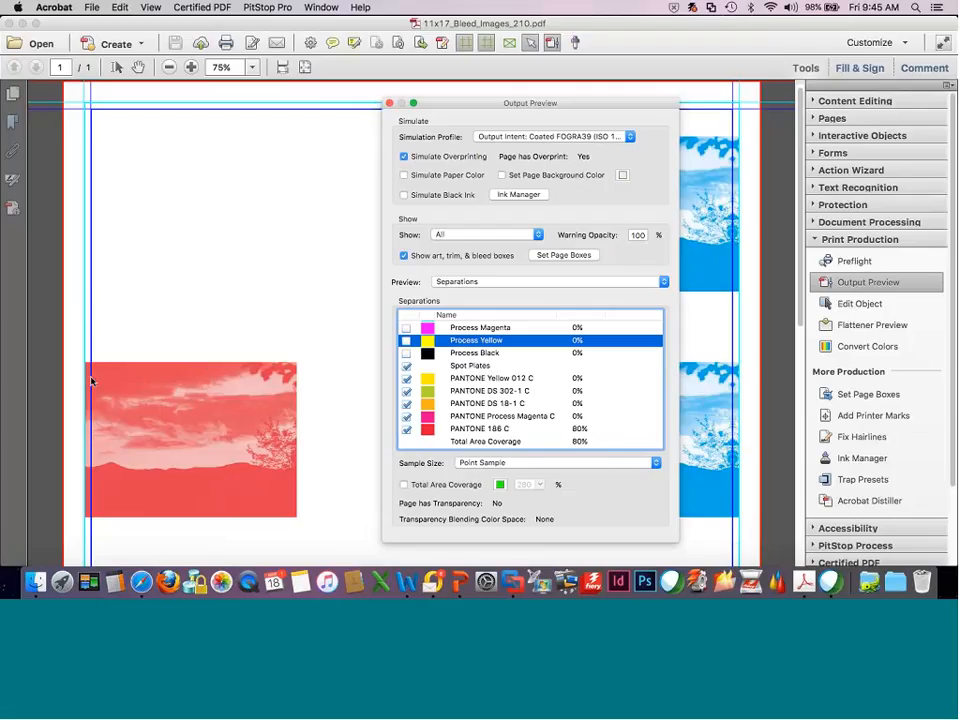
{"action": "left_click", "coordinate": [406, 428]}
{"action": "left_click", "coordinate": [406, 416]}
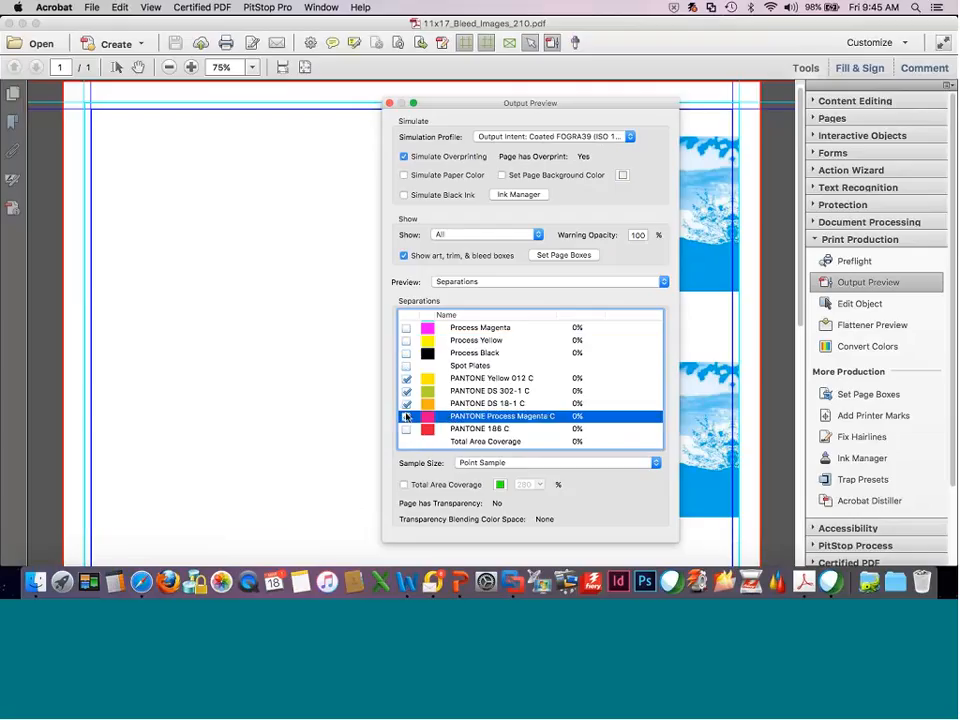
{"action": "left_click", "coordinate": [406, 403]}
{"action": "left_click", "coordinate": [406, 391]}
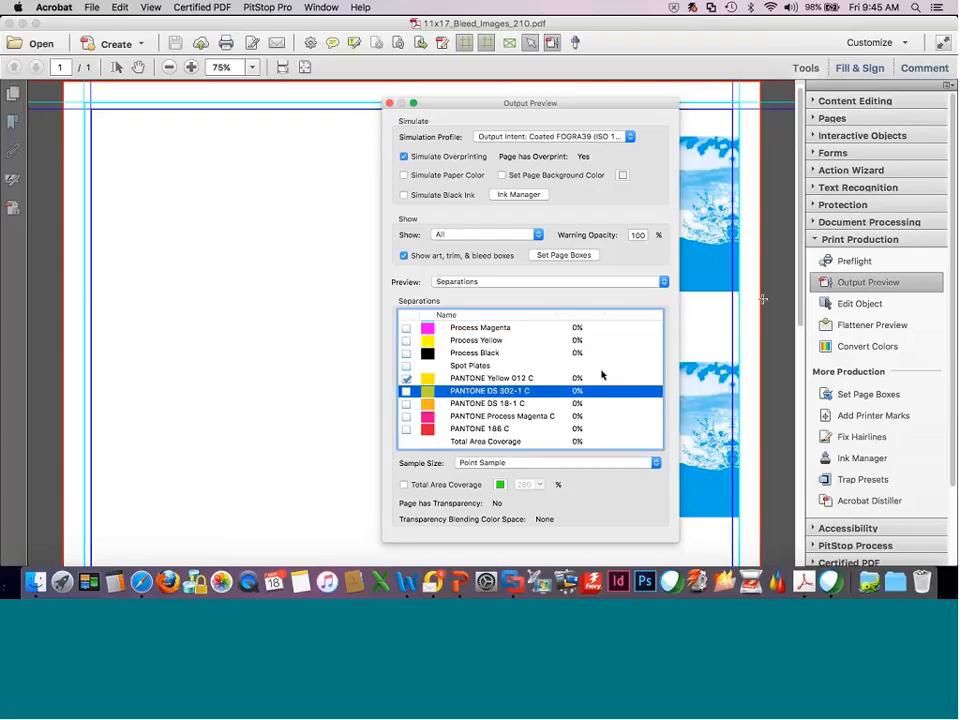
{"action": "left_click_drag", "start_coordinate": [797, 270], "coordinate": [788, 470]}
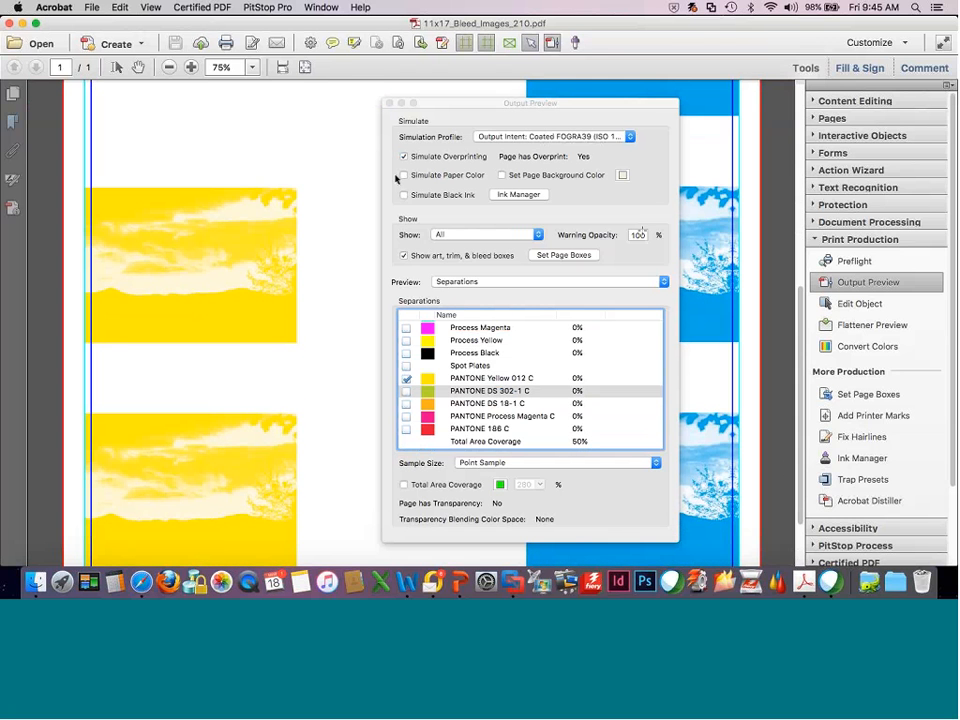
Switch to Fiery JobFlow in the Fiery Central space and close the workflow details of 11x17_Bleed_Images.pdf.
{"action": "key", "text": "ctrl+Up"}
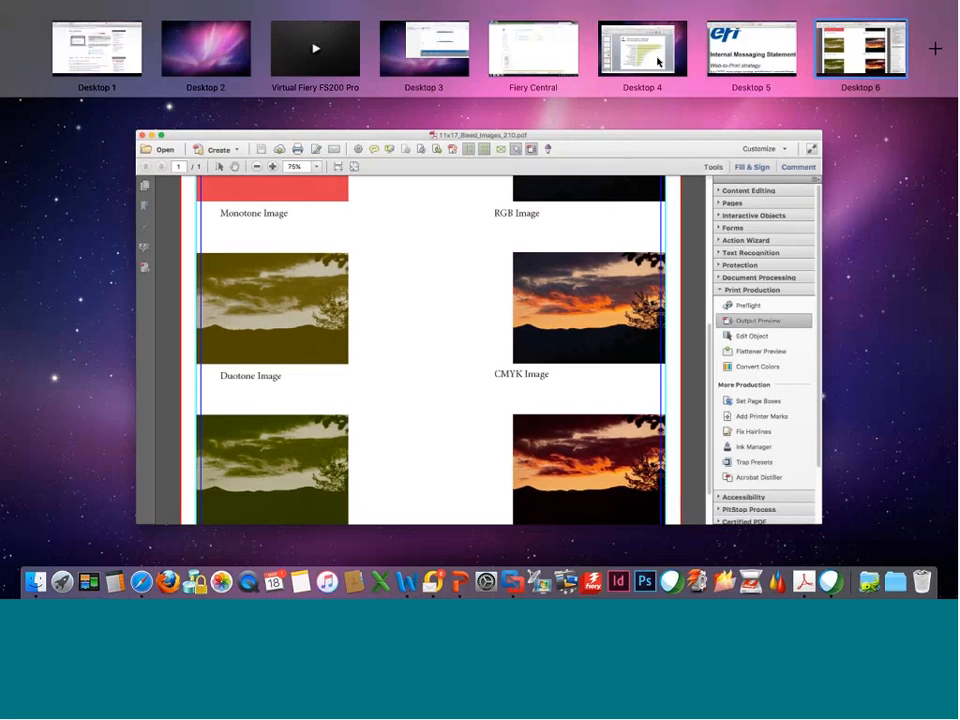
{"action": "left_click", "coordinate": [553, 60]}
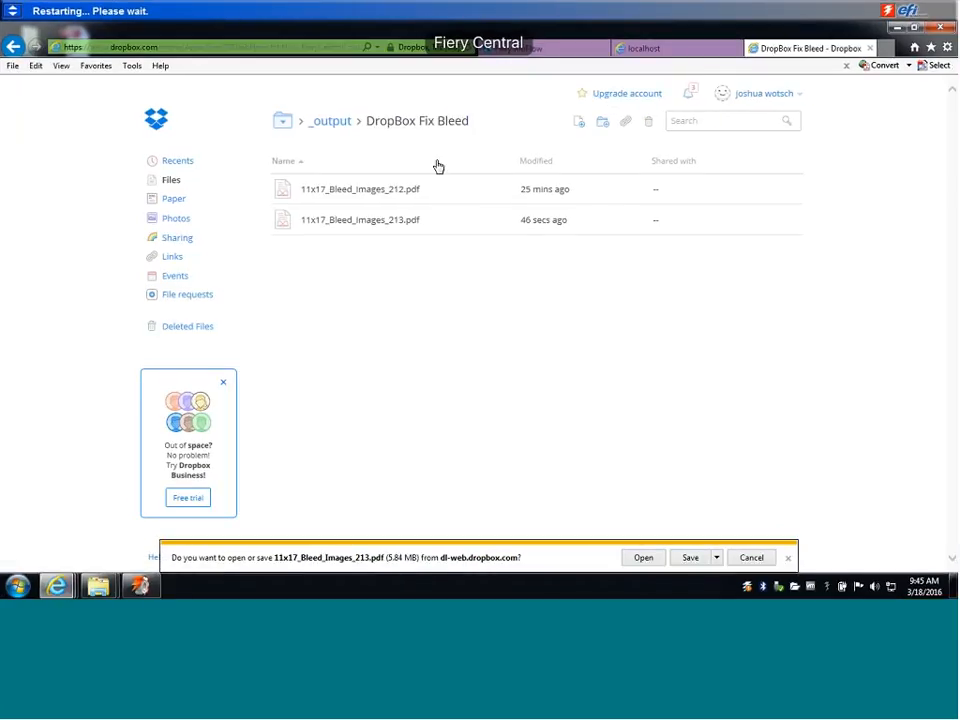
{"action": "left_click", "coordinate": [540, 56]}
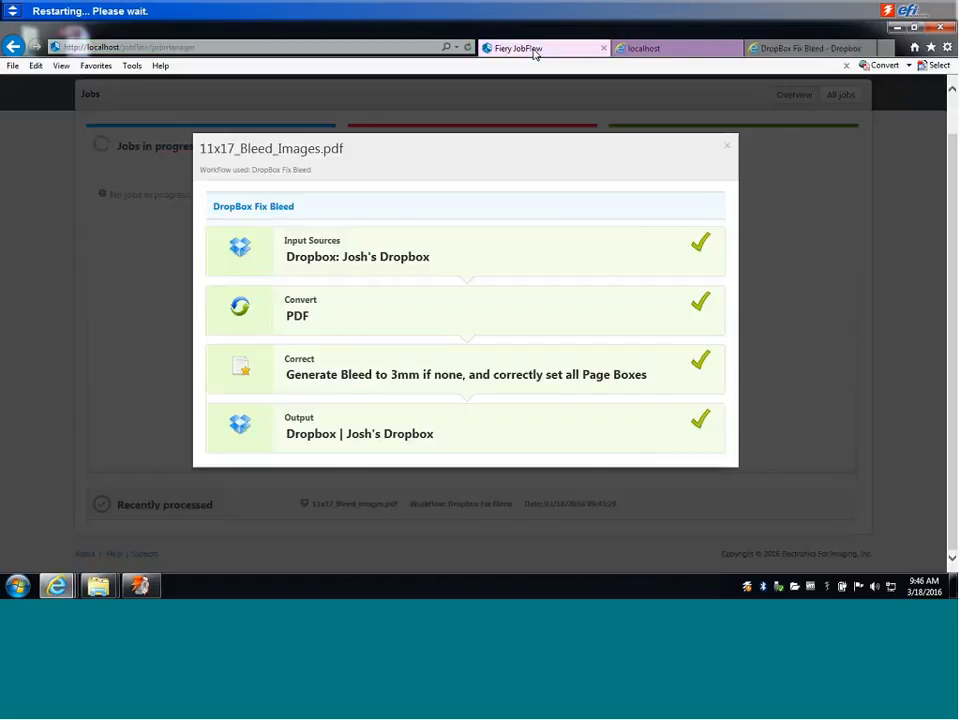
{"action": "left_click", "coordinate": [726, 146]}
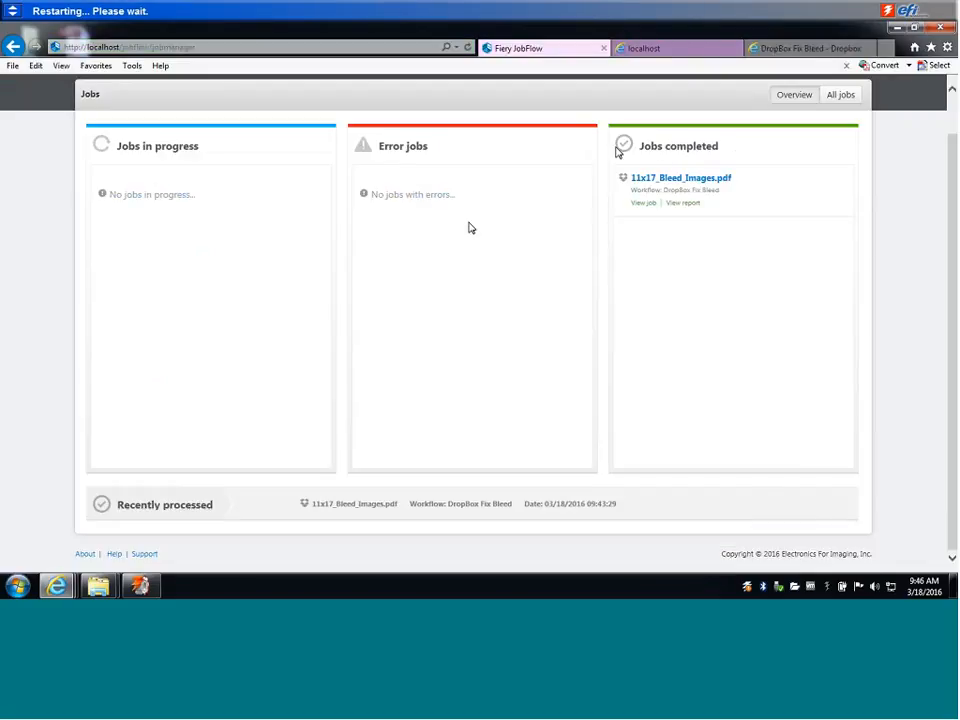
{"action": "scroll", "coordinate": [617, 152], "scroll_direction": "up", "scroll_amount": 1}
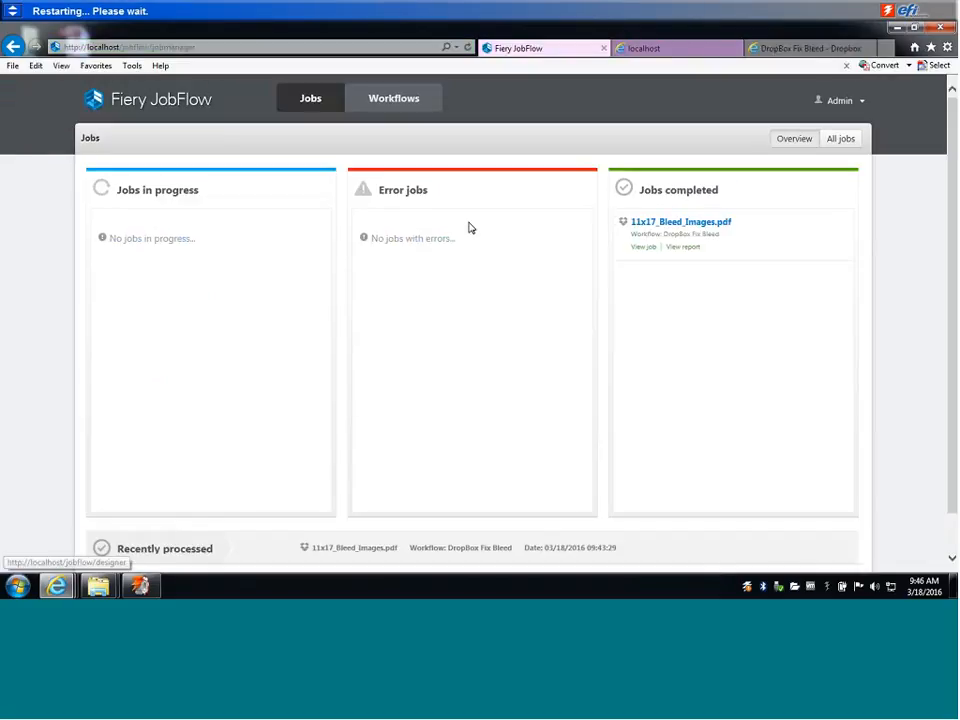
Switch to Safari on Desktop 1 and review the Fiery JobFlow overview page on efi.com.
{"action": "left_click", "coordinate": [394, 105]}
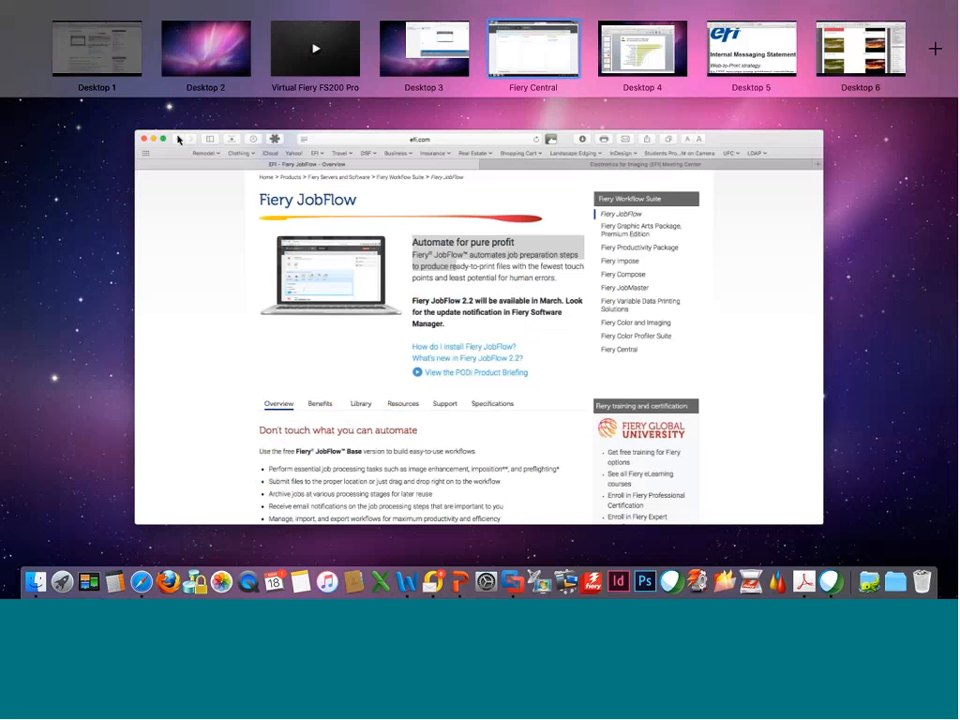
{"action": "left_click", "coordinate": [178, 140]}
{"action": "scroll", "coordinate": [251, 311], "scroll_direction": "down", "scroll_amount": 3}
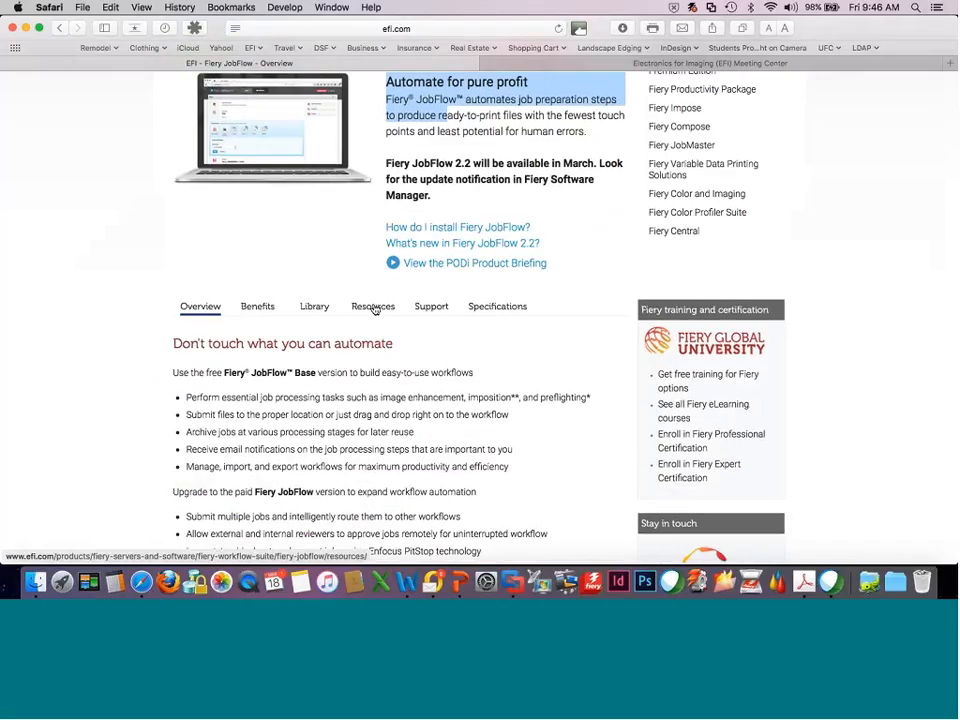
{"action": "scroll", "coordinate": [375, 312], "scroll_direction": "down", "scroll_amount": 5}
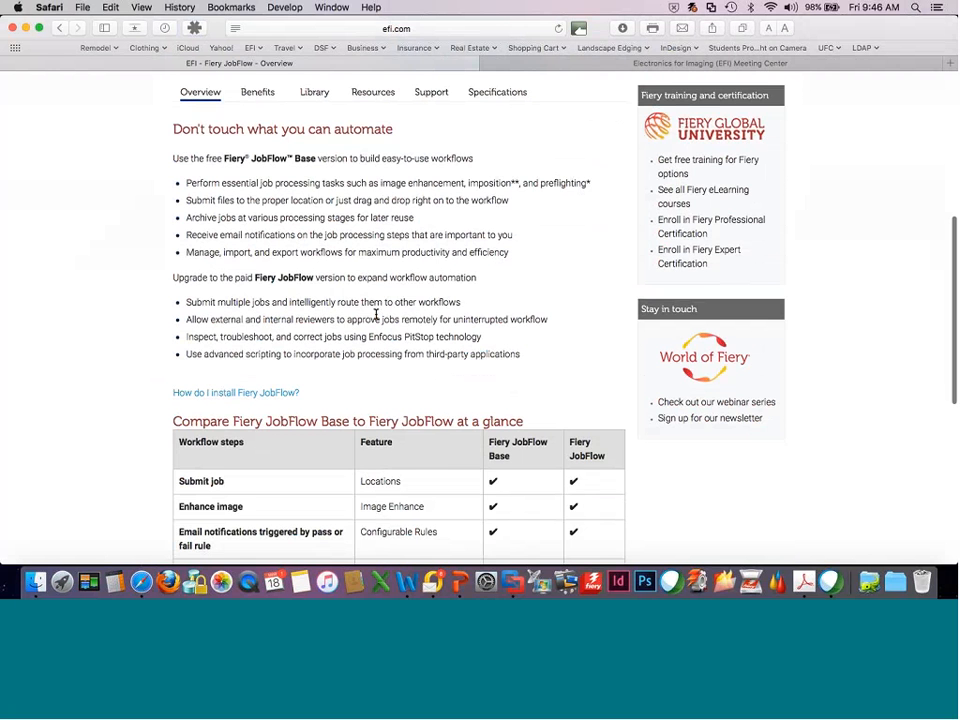
{"action": "scroll", "coordinate": [606, 434], "scroll_direction": "up", "scroll_amount": 2}
{"action": "scroll", "coordinate": [606, 434], "scroll_direction": "up", "scroll_amount": 6}
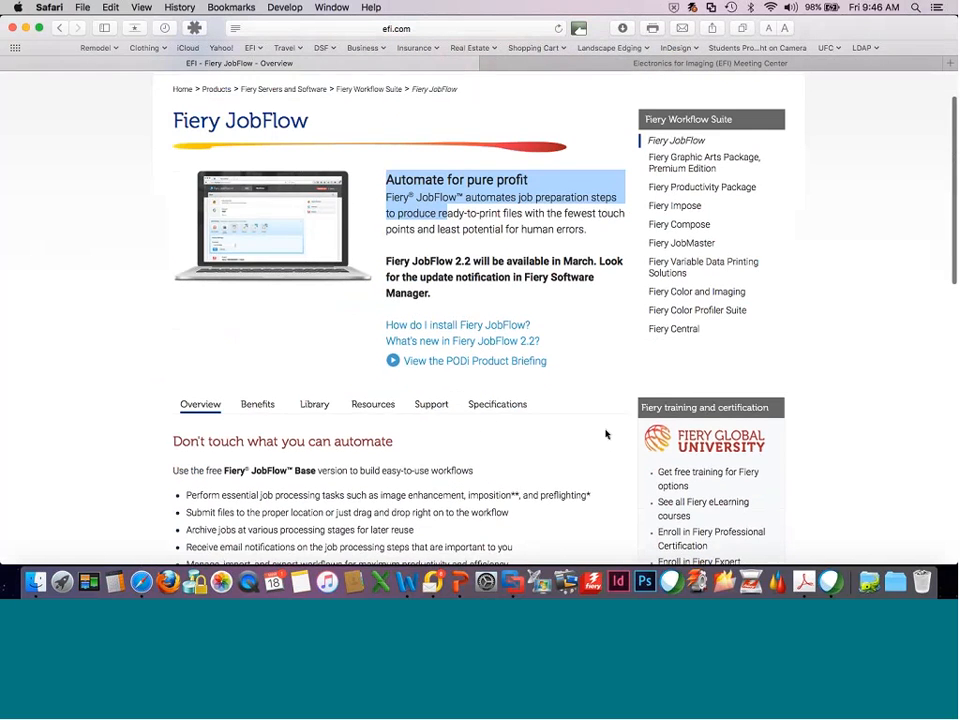
Return to the Fiery Central space and open the list of workflows in Fiery JobFlow.
{"action": "key", "text": "ctrl+Up"}
{"action": "mouse_move", "coordinate": [652, 47]}
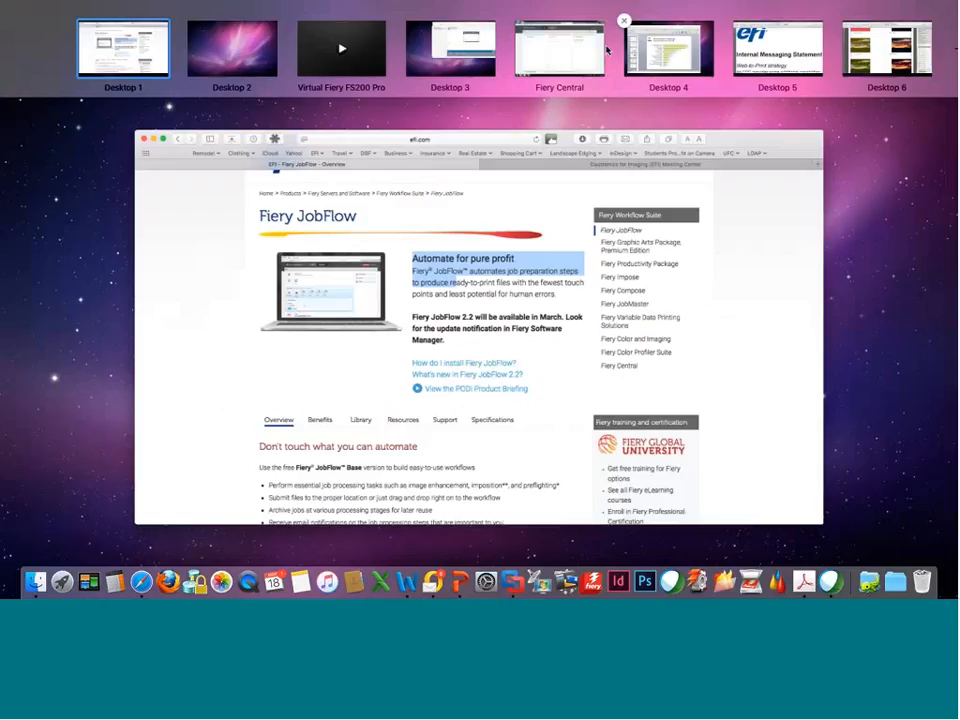
{"action": "left_click", "coordinate": [605, 50]}
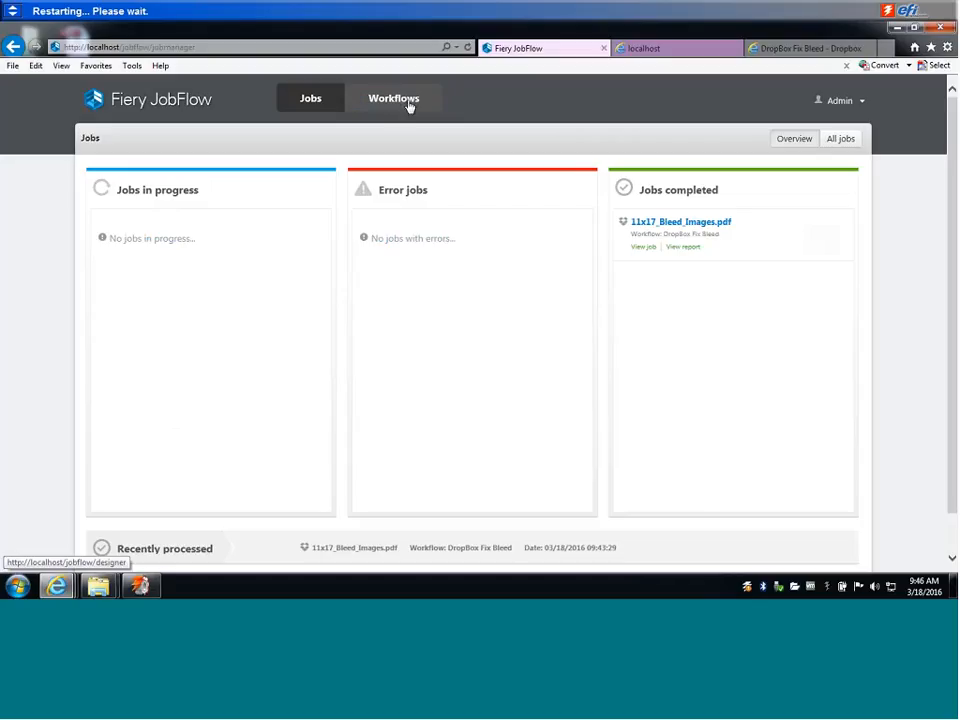
{"action": "left_click", "coordinate": [400, 99]}
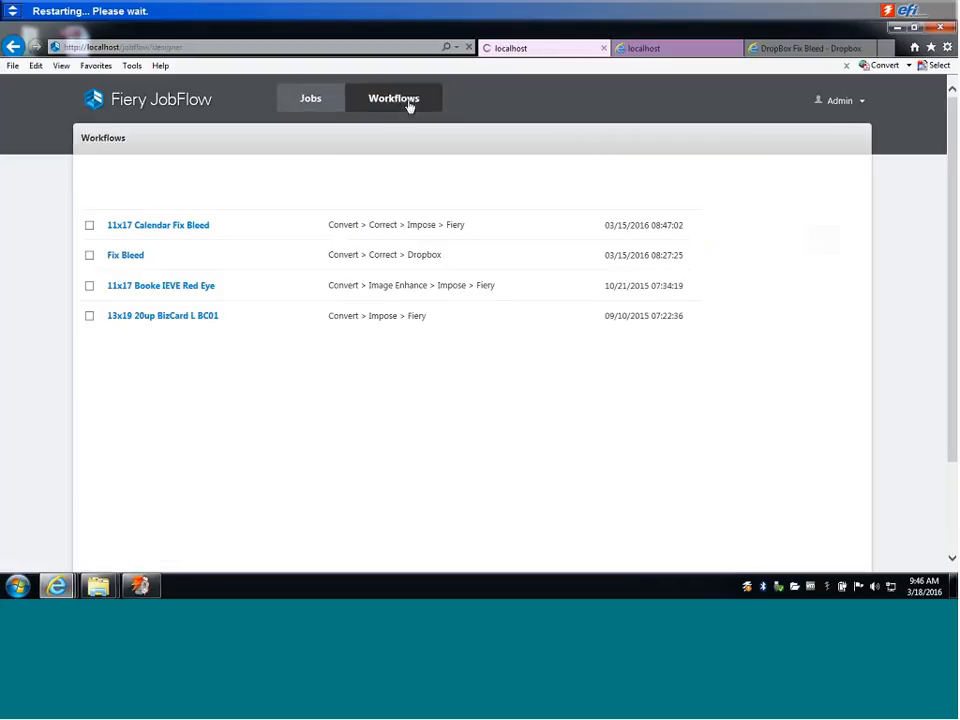
{"action": "left_click", "coordinate": [801, 138]}
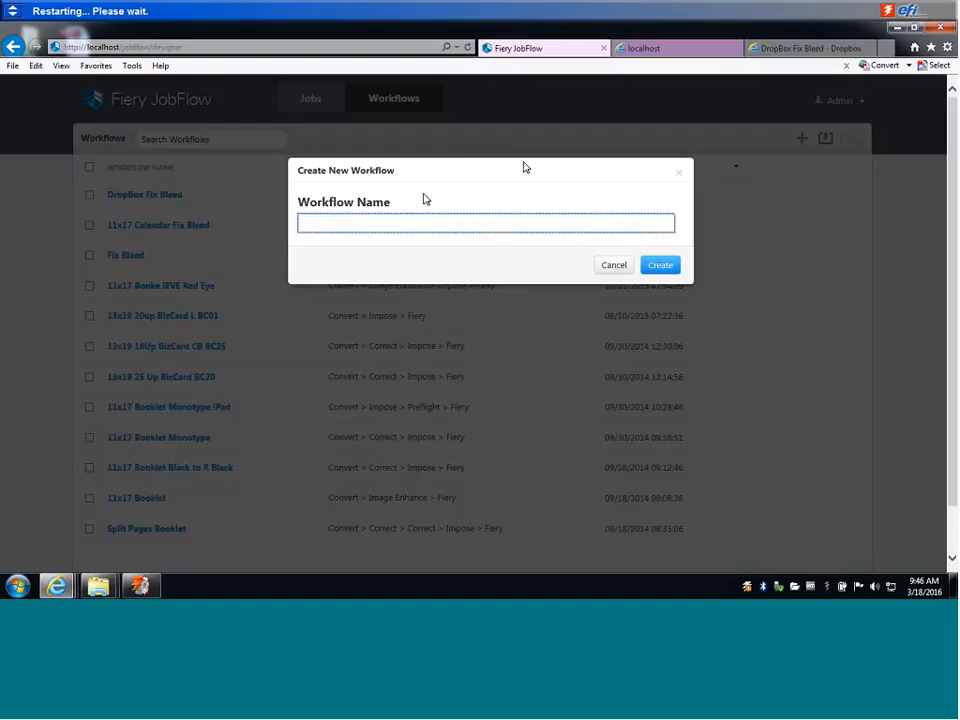
{"action": "type", "text": "Test"}
{"action": "left_click", "coordinate": [655, 269]}
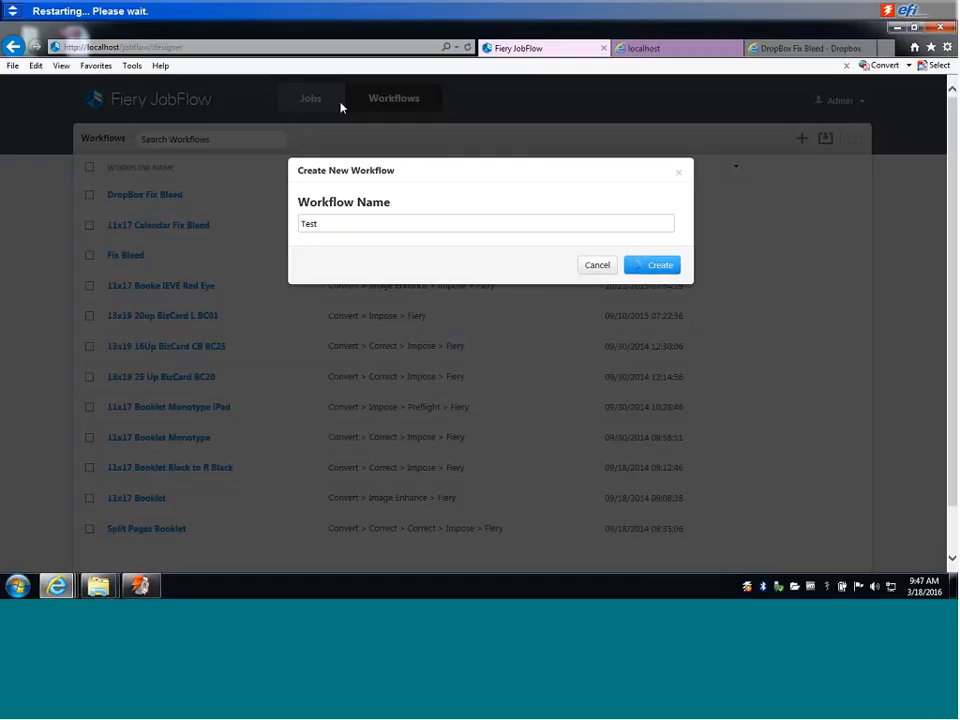
{"action": "left_click", "coordinate": [598, 266]}
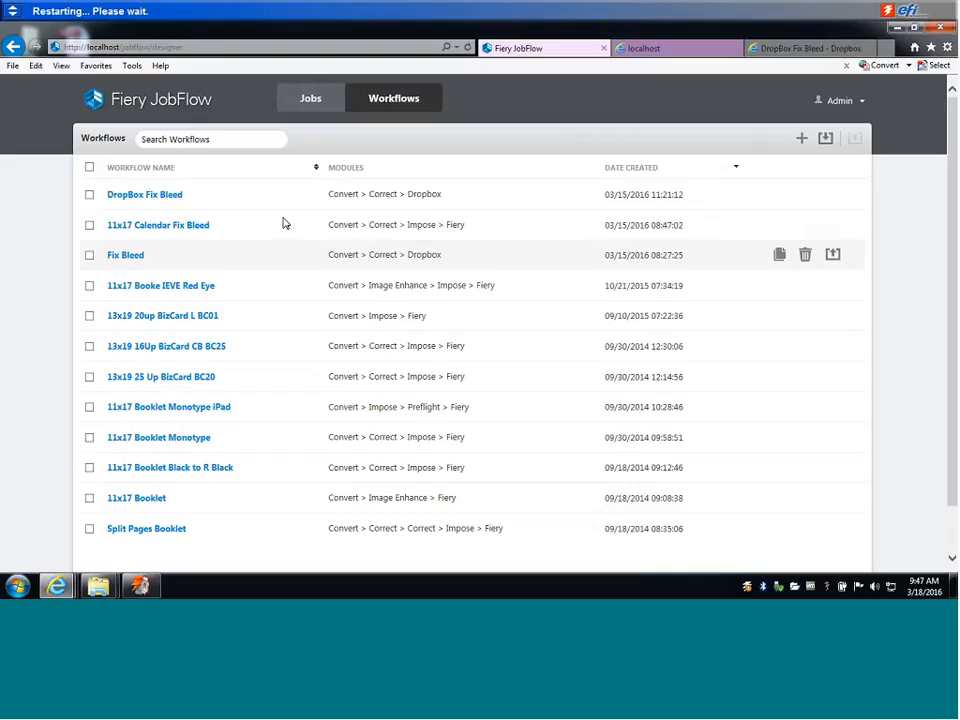
Open the DropBox Fix Bleed workflow to view its modules.
{"action": "left_click", "coordinate": [147, 204]}
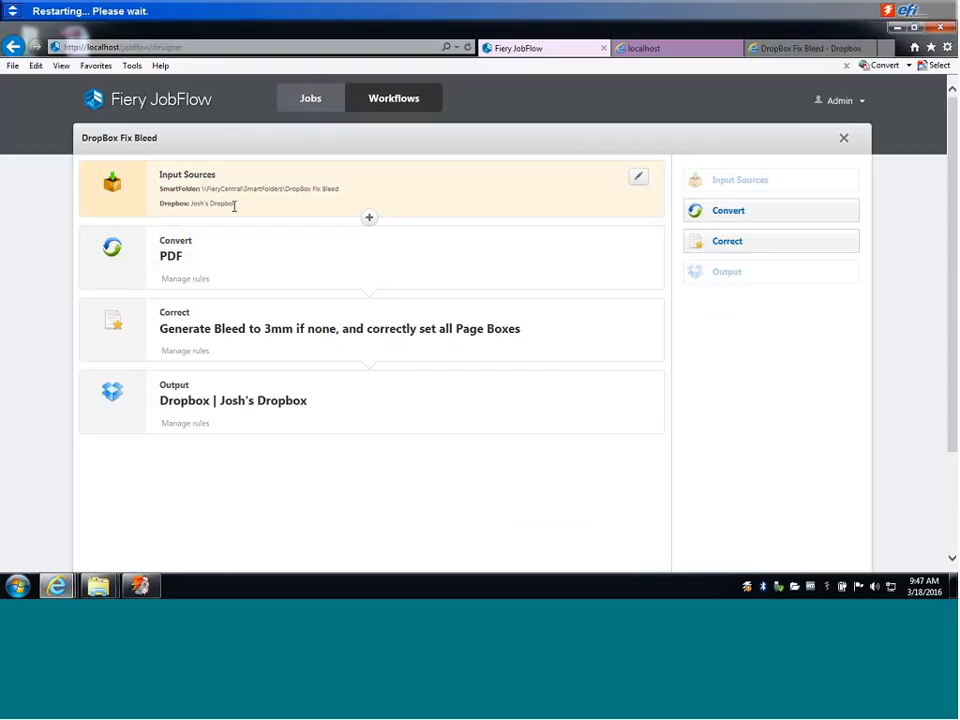
Highlight the workflow's Dropbox input source, and review the sFTP and Dropbox locations set up in the account settings.
{"action": "left_click_drag", "start_coordinate": [234, 206], "coordinate": [185, 209]}
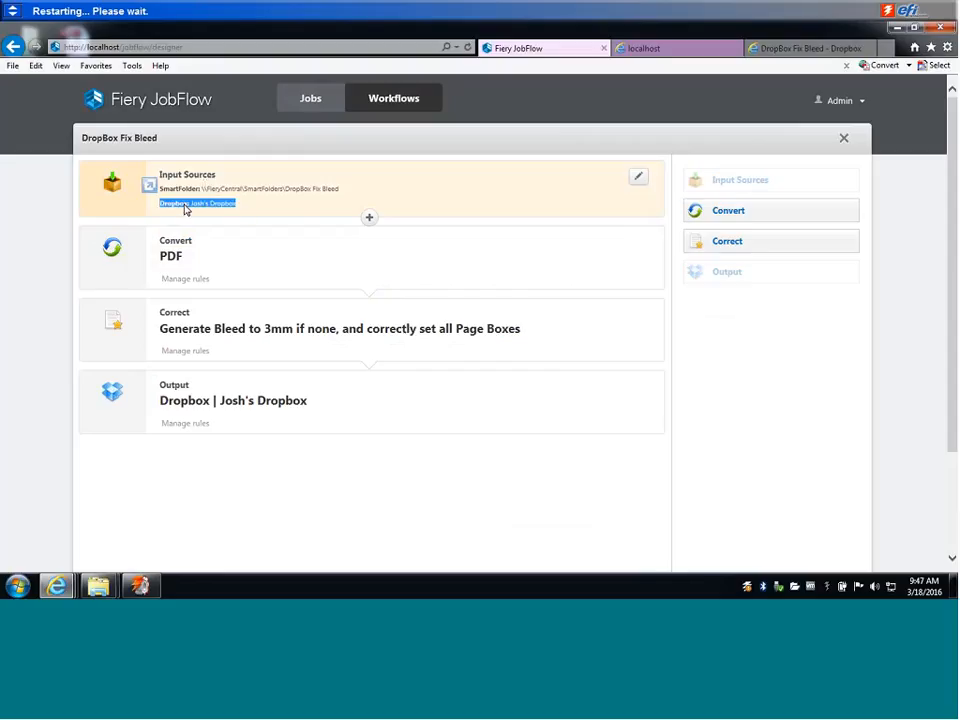
{"action": "left_click", "coordinate": [859, 102]}
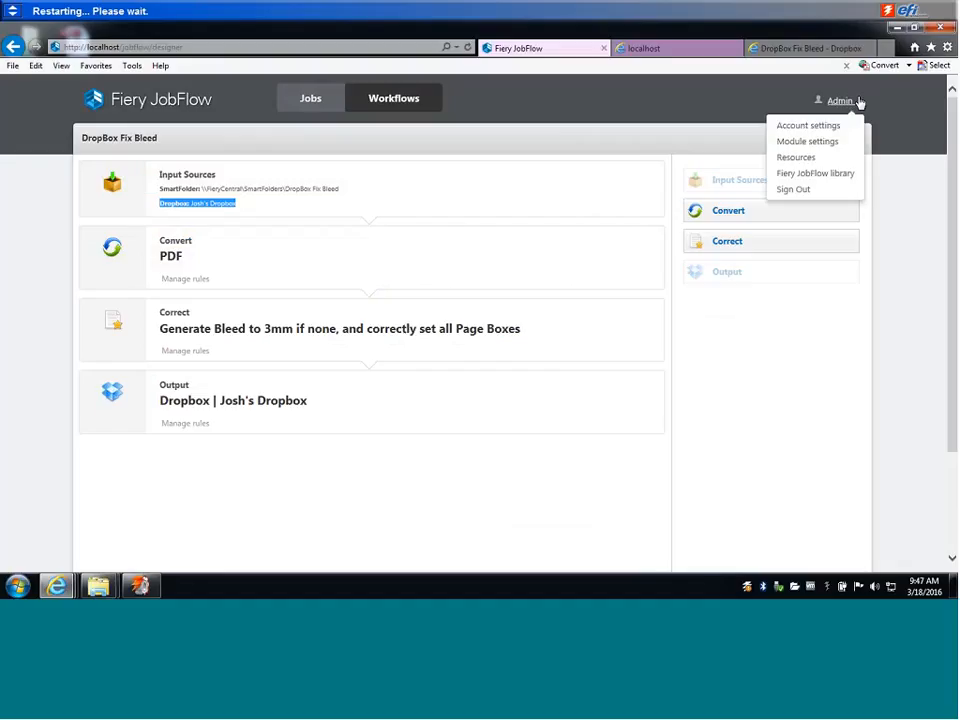
{"action": "left_click", "coordinate": [812, 126]}
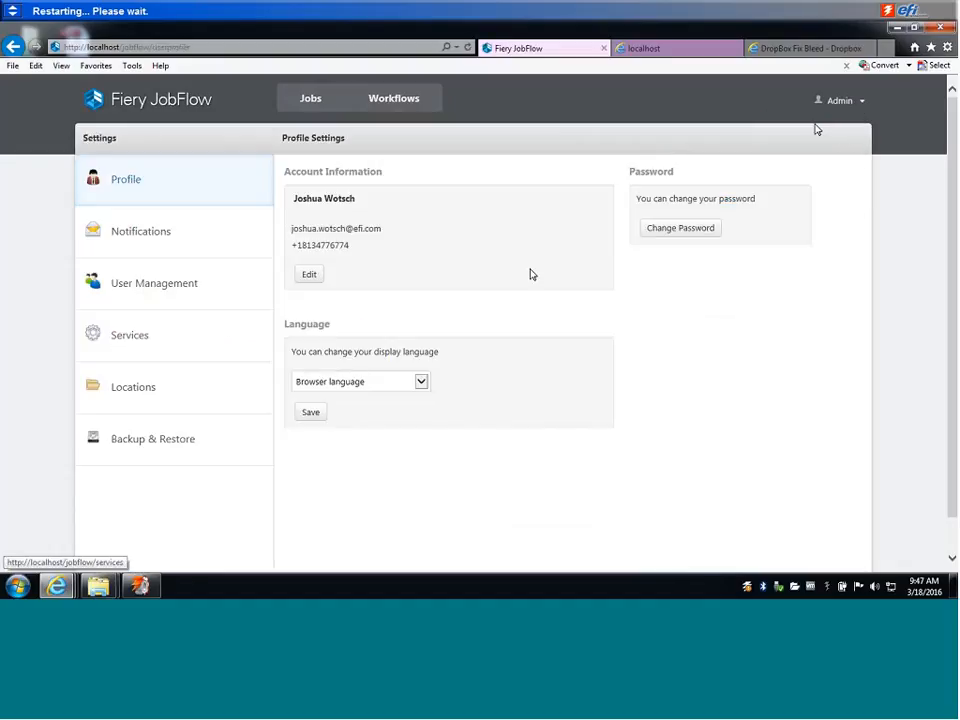
{"action": "left_click", "coordinate": [146, 388]}
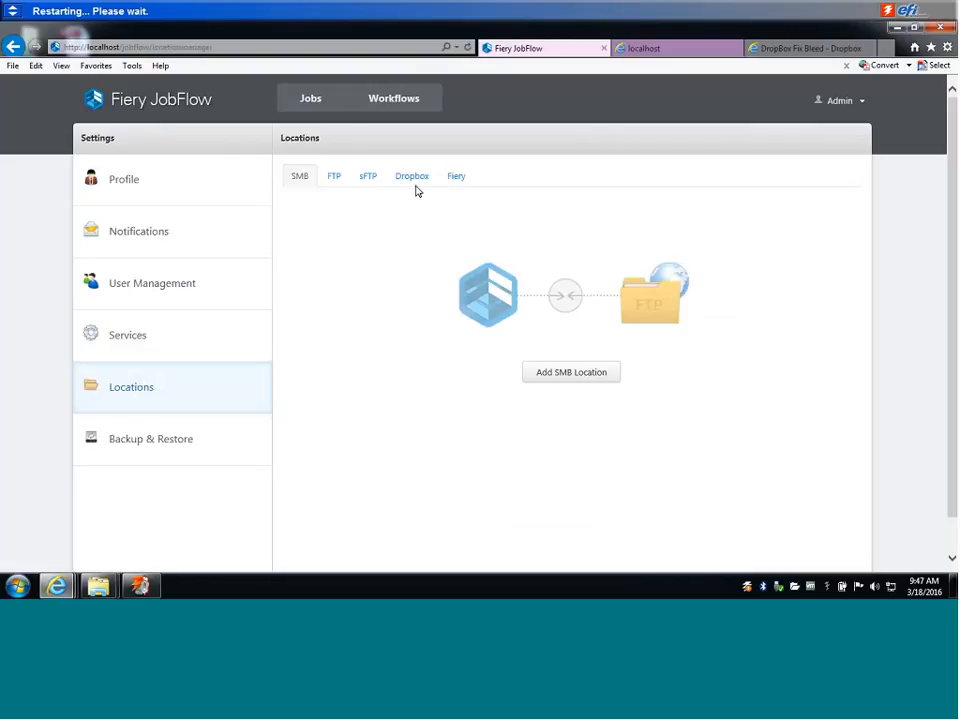
{"action": "left_click", "coordinate": [374, 183]}
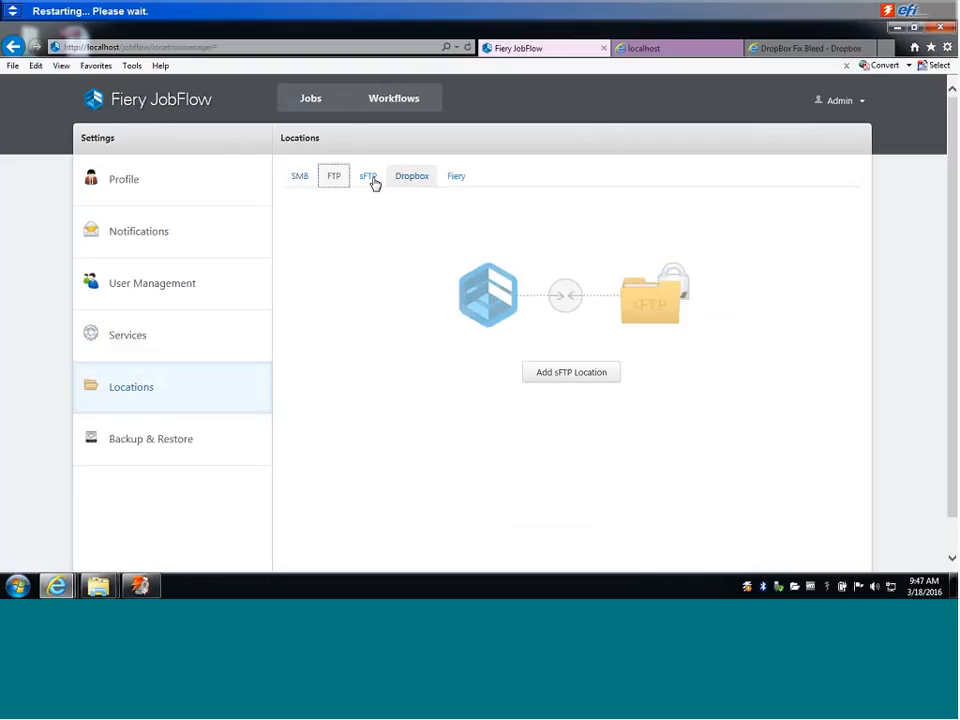
{"action": "left_click", "coordinate": [419, 181]}
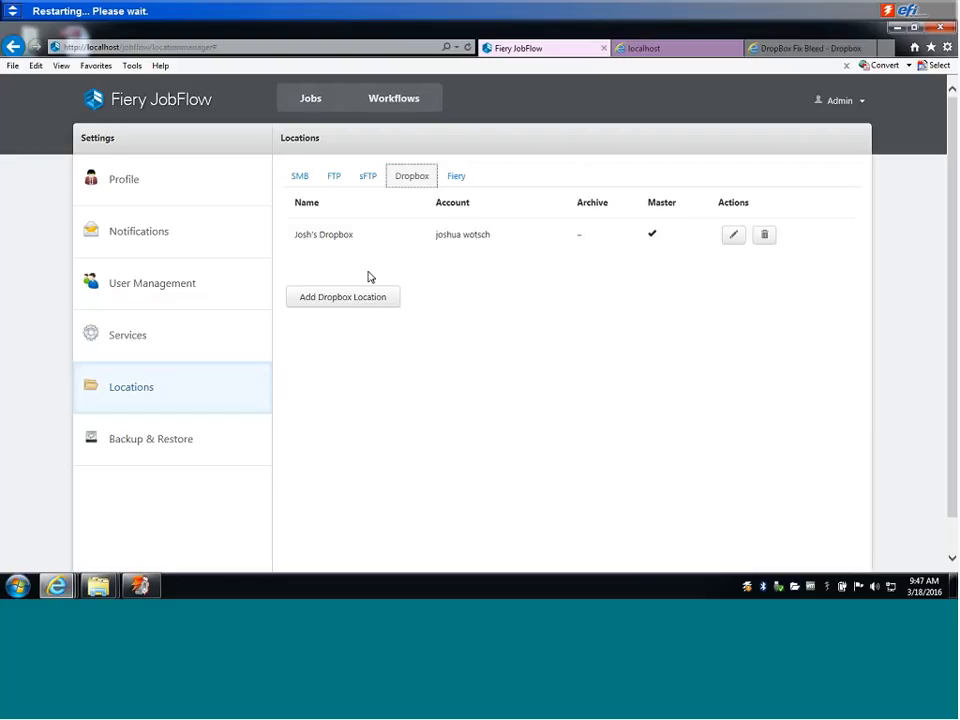
Reopen the DropBox Fix Bleed workflow and view the Impose settings for a new module placed after Convert.
{"action": "left_click", "coordinate": [385, 105]}
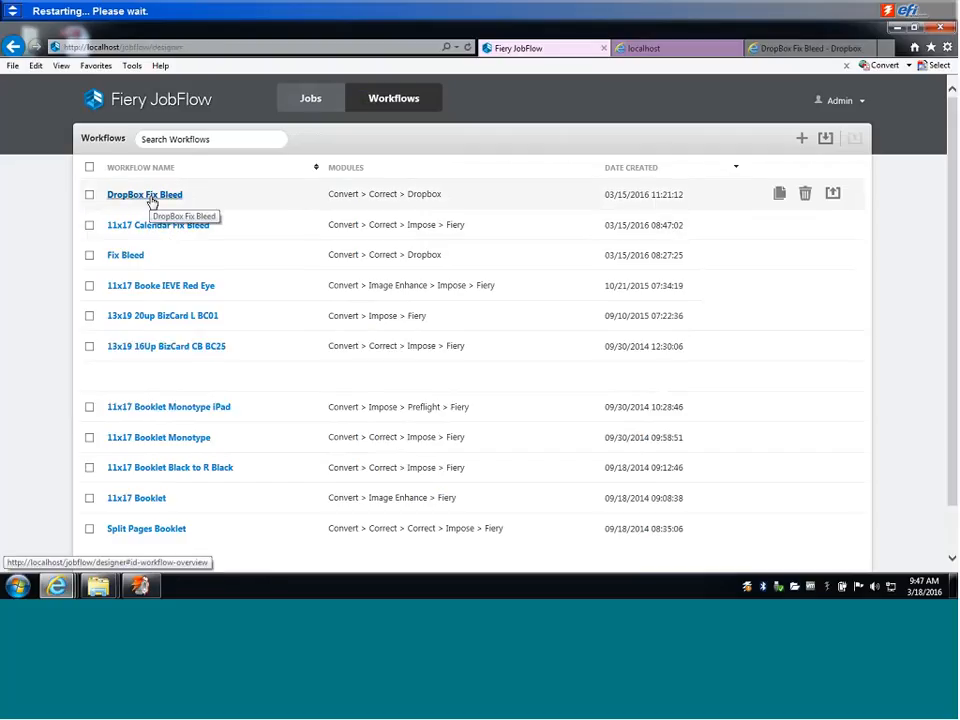
{"action": "left_click", "coordinate": [152, 200]}
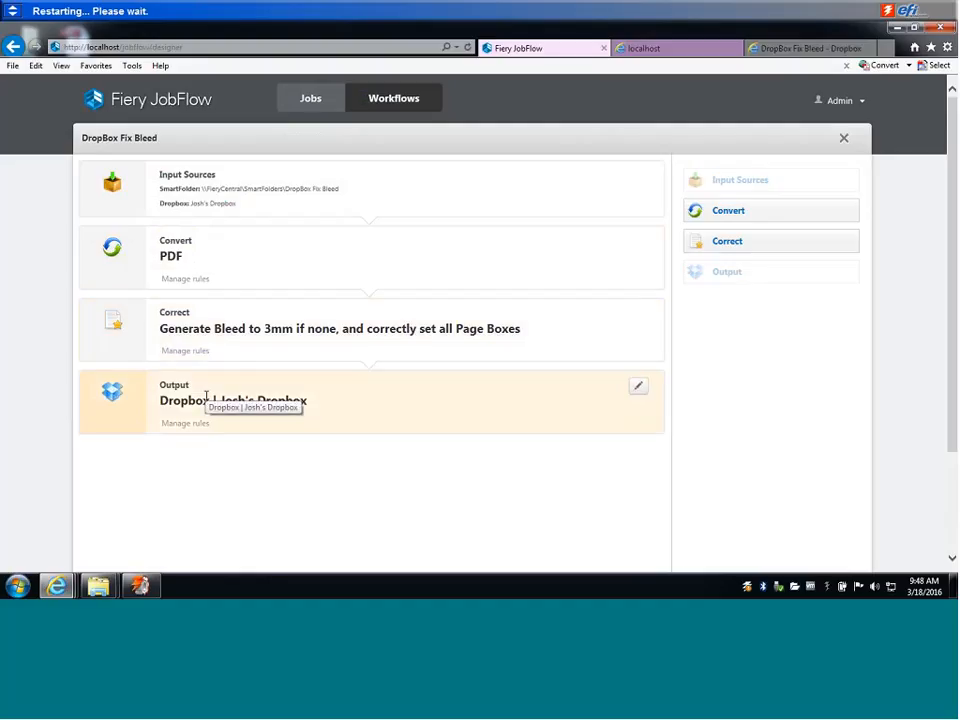
{"action": "left_click", "coordinate": [370, 292]}
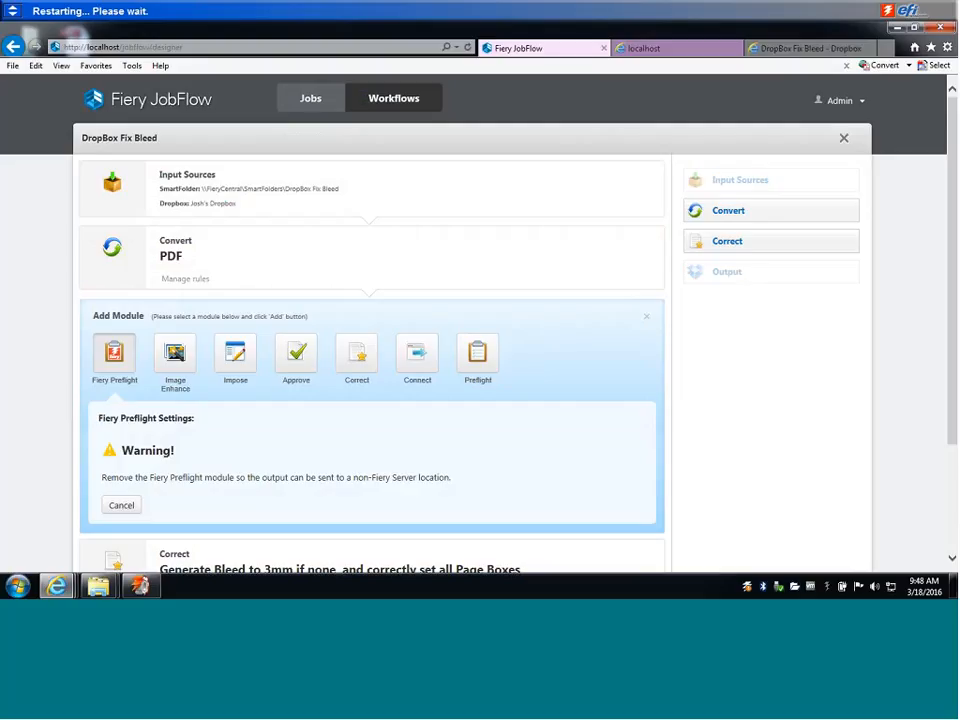
{"action": "scroll", "coordinate": [371, 324], "scroll_direction": "down", "scroll_amount": 1}
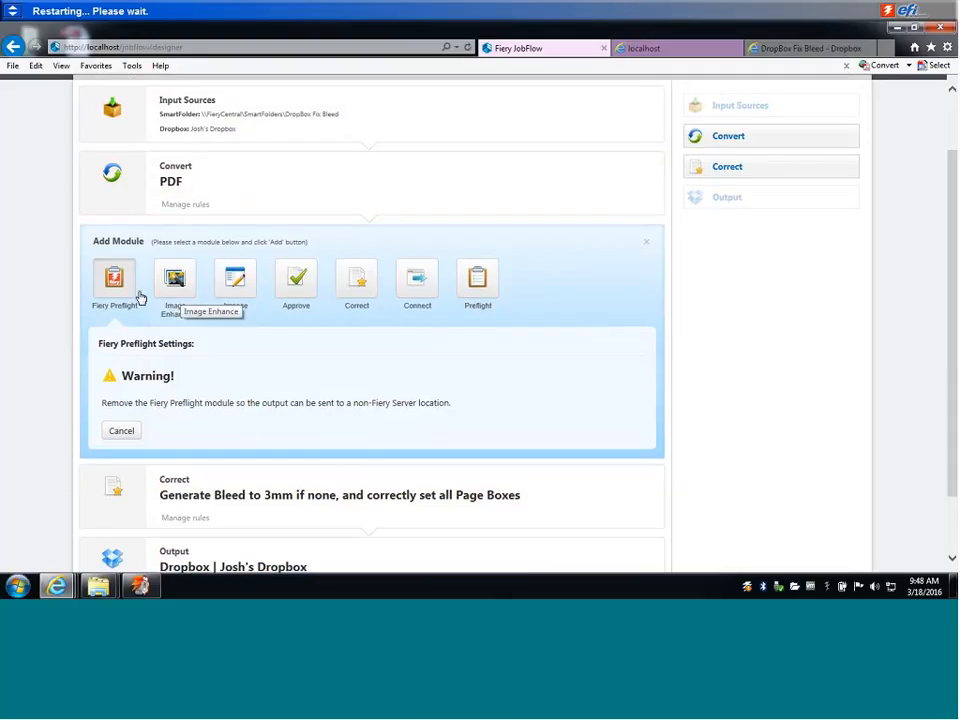
{"action": "left_click", "coordinate": [233, 288]}
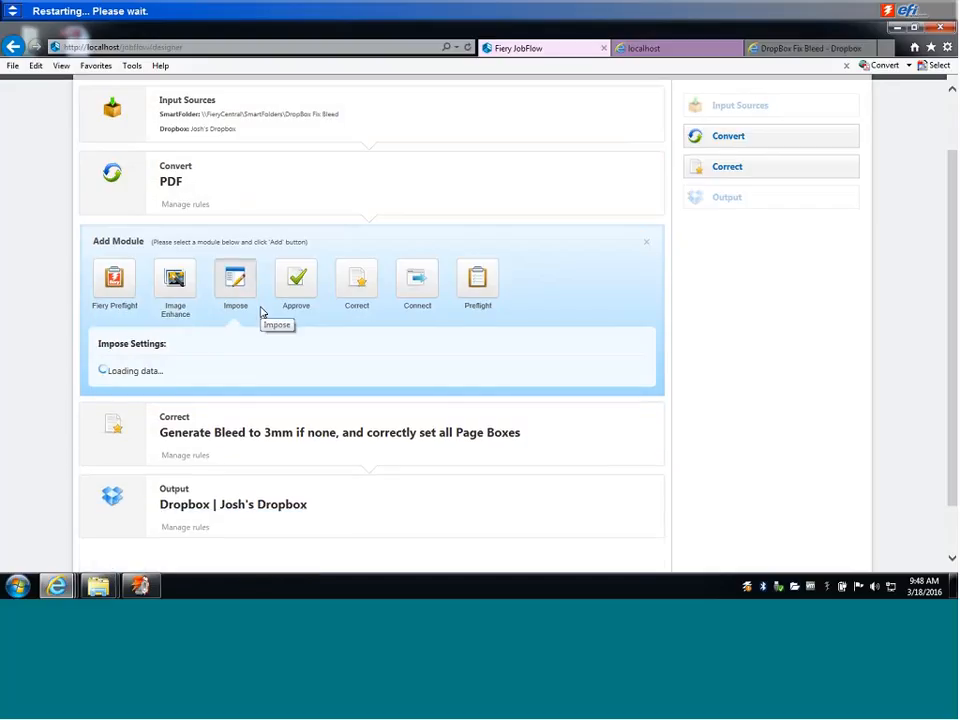
{"action": "scroll", "coordinate": [229, 304], "scroll_direction": "down", "scroll_amount": 2}
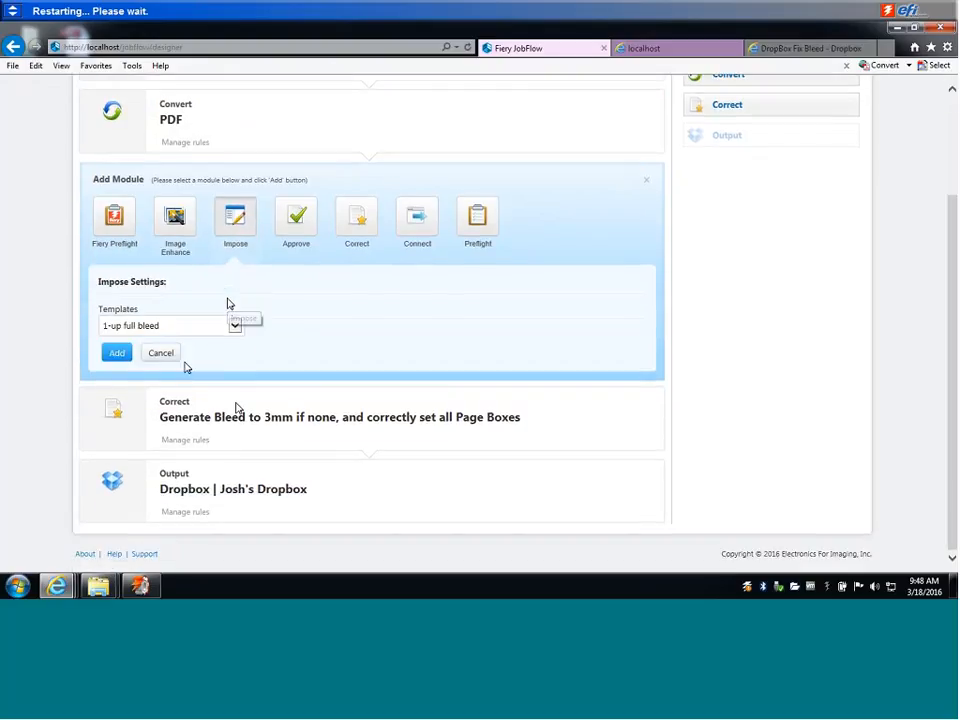
Add a second Correct module after the bleed correction, using the action Sharpen Images using USM - Strong.
{"action": "left_click", "coordinate": [369, 450]}
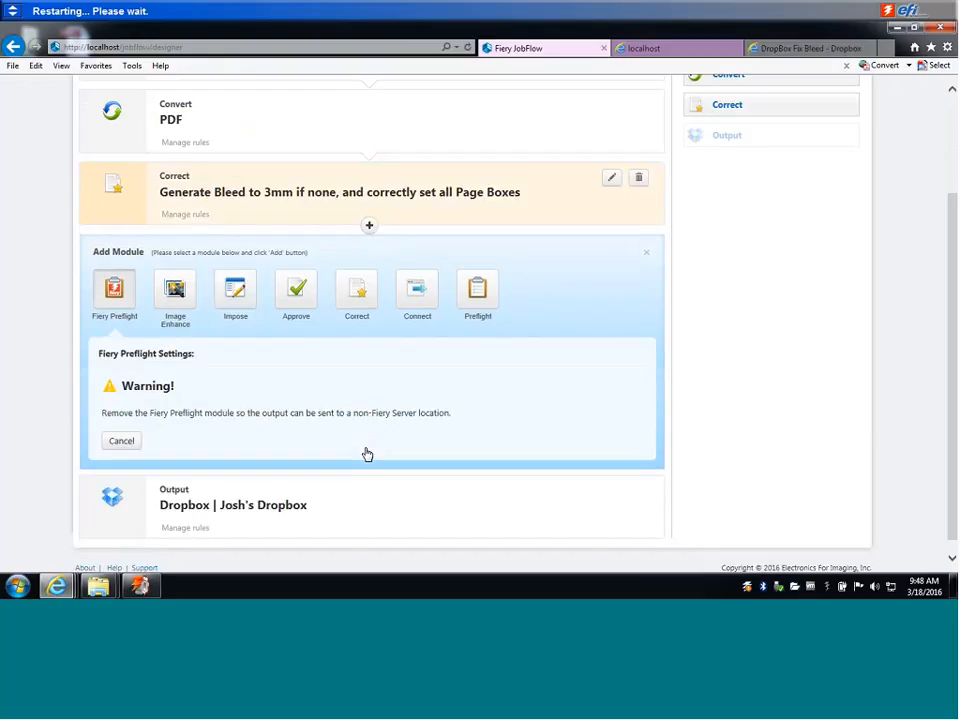
{"action": "left_click", "coordinate": [363, 299]}
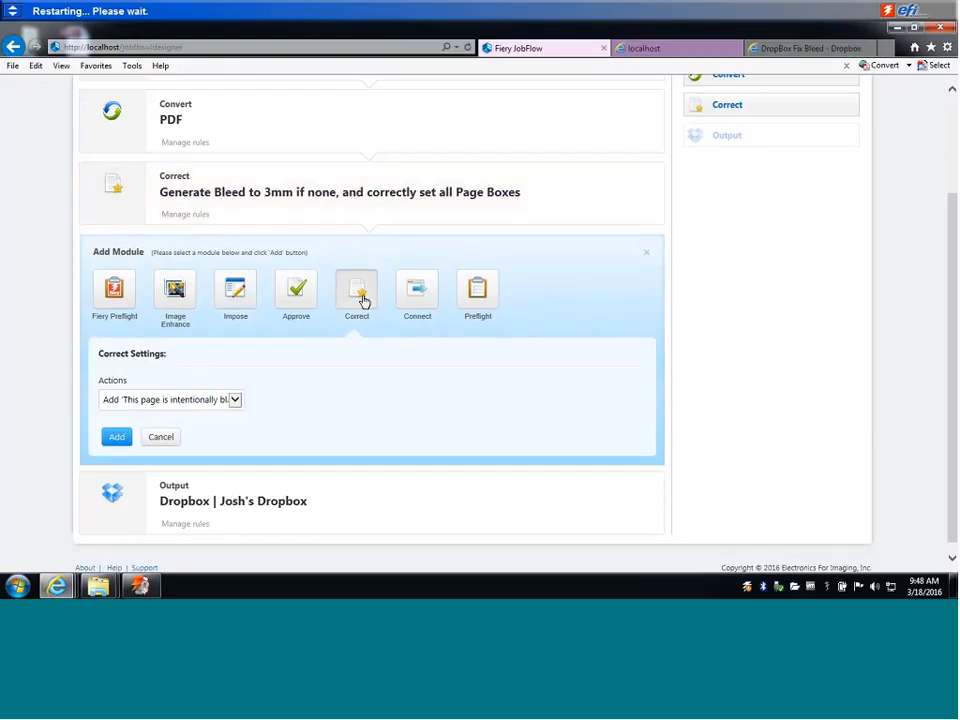
{"action": "left_click", "coordinate": [233, 400]}
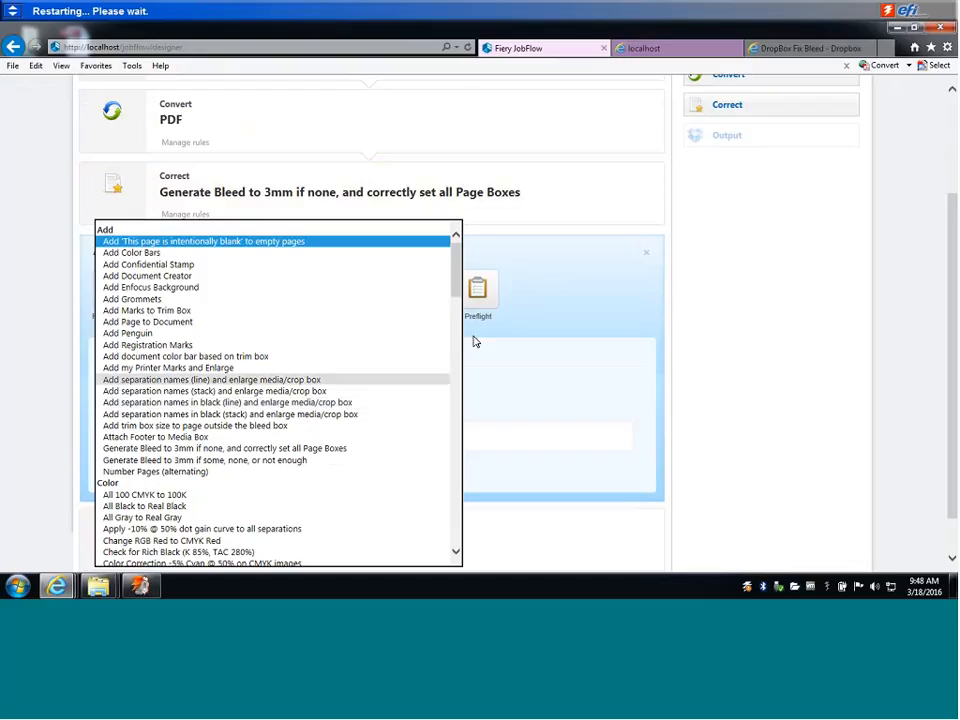
{"action": "left_click_drag", "start_coordinate": [461, 281], "coordinate": [458, 432]}
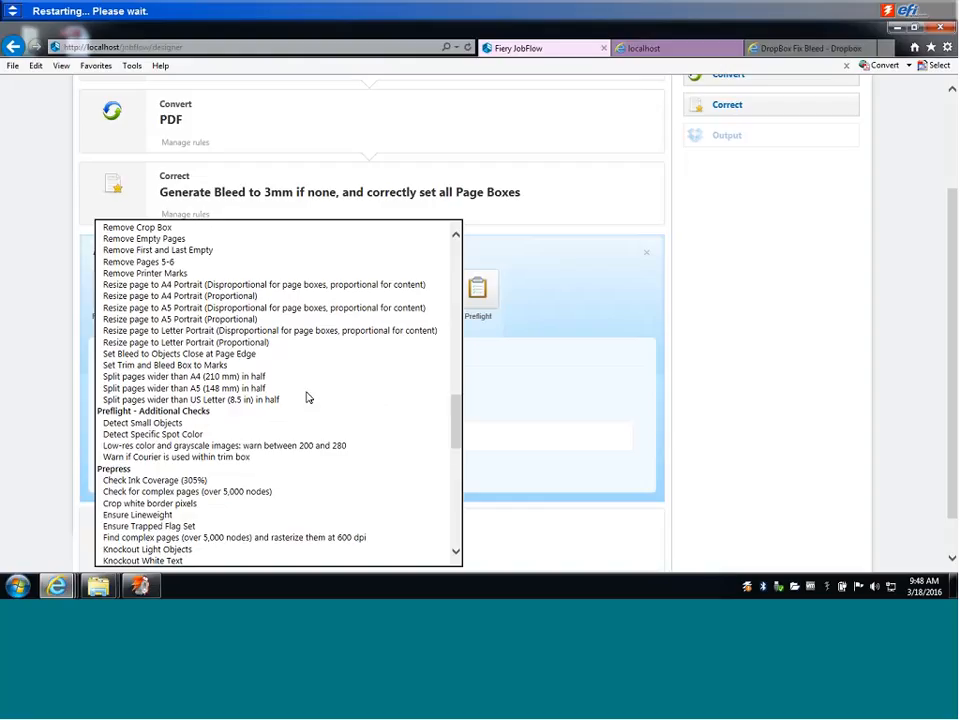
{"action": "mouse_move", "coordinate": [182, 391]}
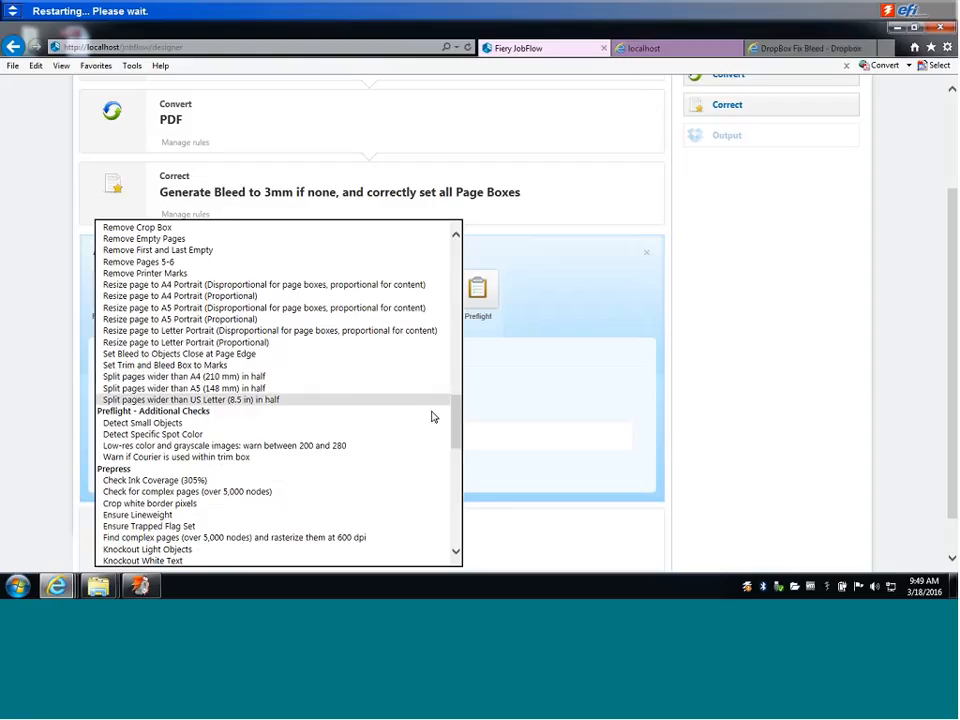
{"action": "left_click_drag", "start_coordinate": [454, 418], "coordinate": [458, 340]}
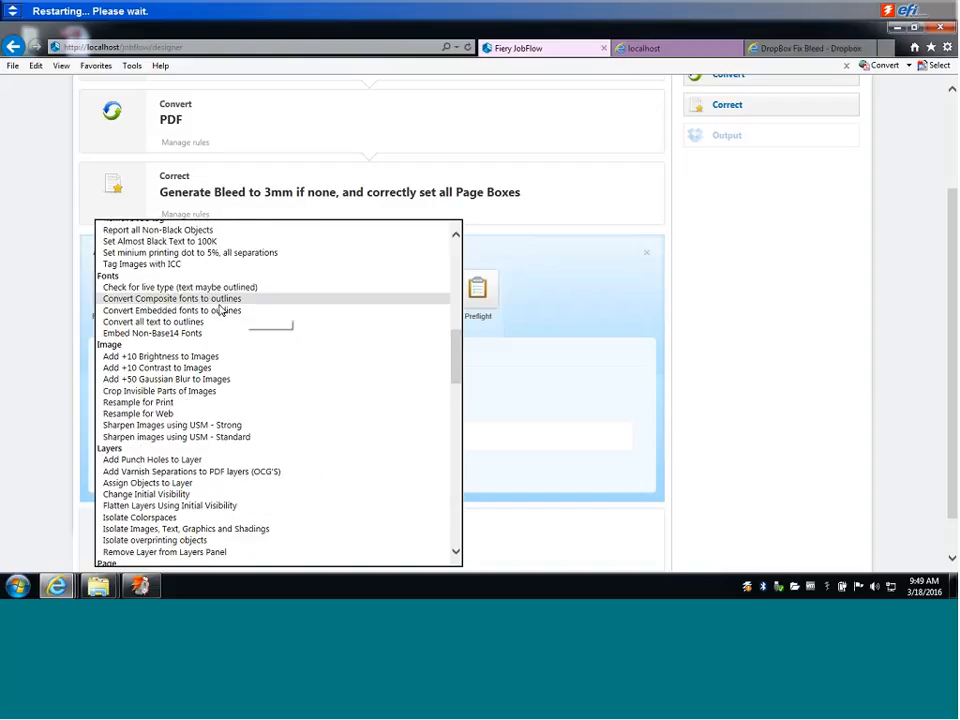
{"action": "left_click", "coordinate": [242, 425]}
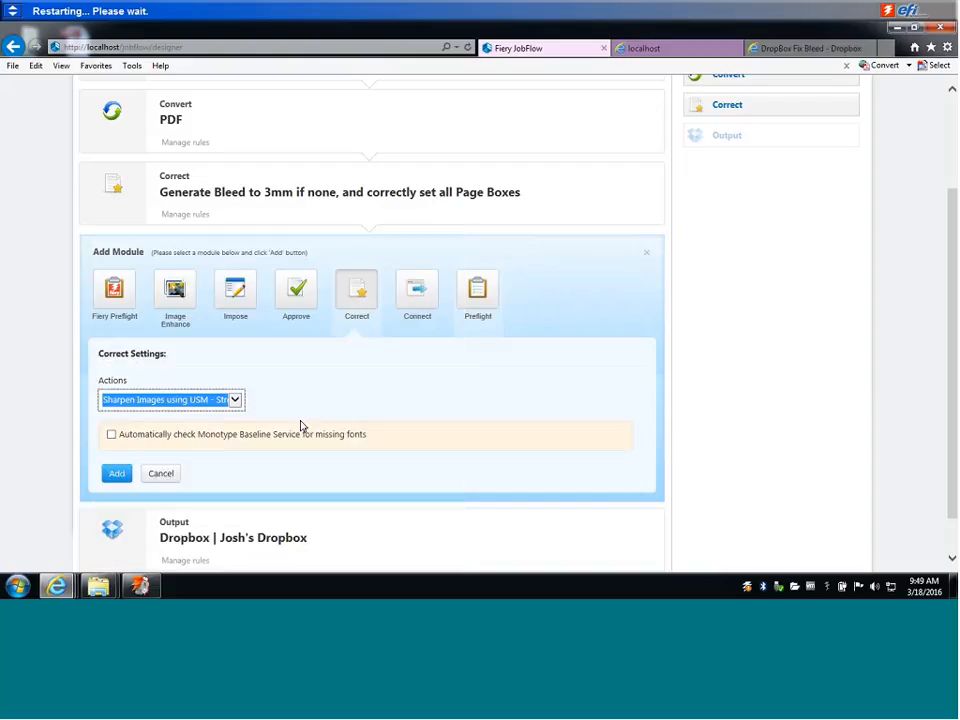
{"action": "left_click", "coordinate": [120, 474]}
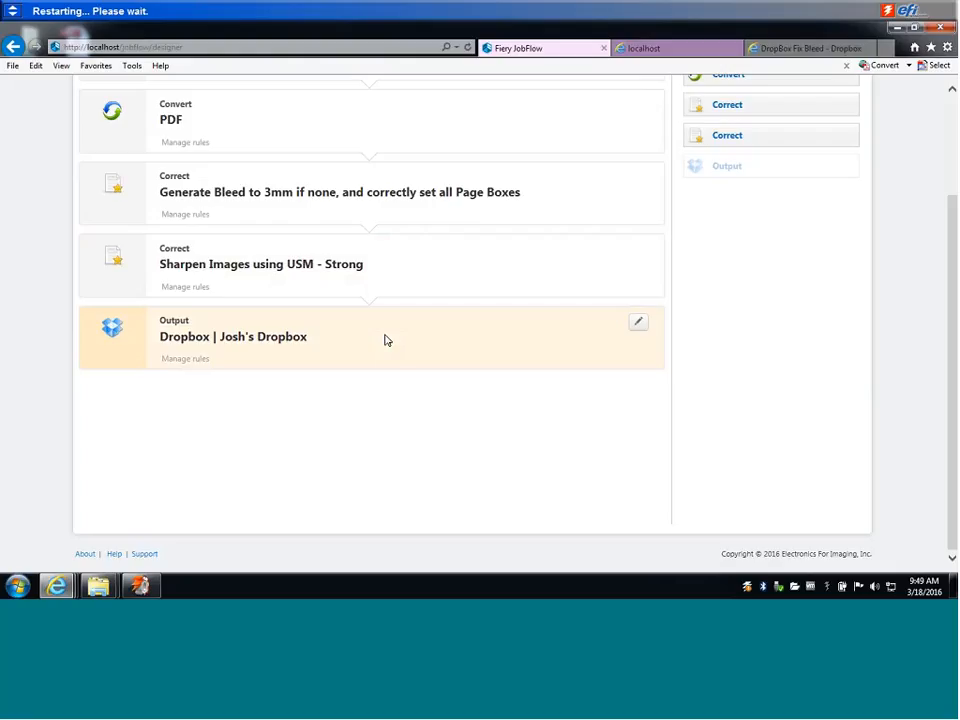
{"action": "scroll", "coordinate": [385, 340], "scroll_direction": "up", "scroll_amount": 3}
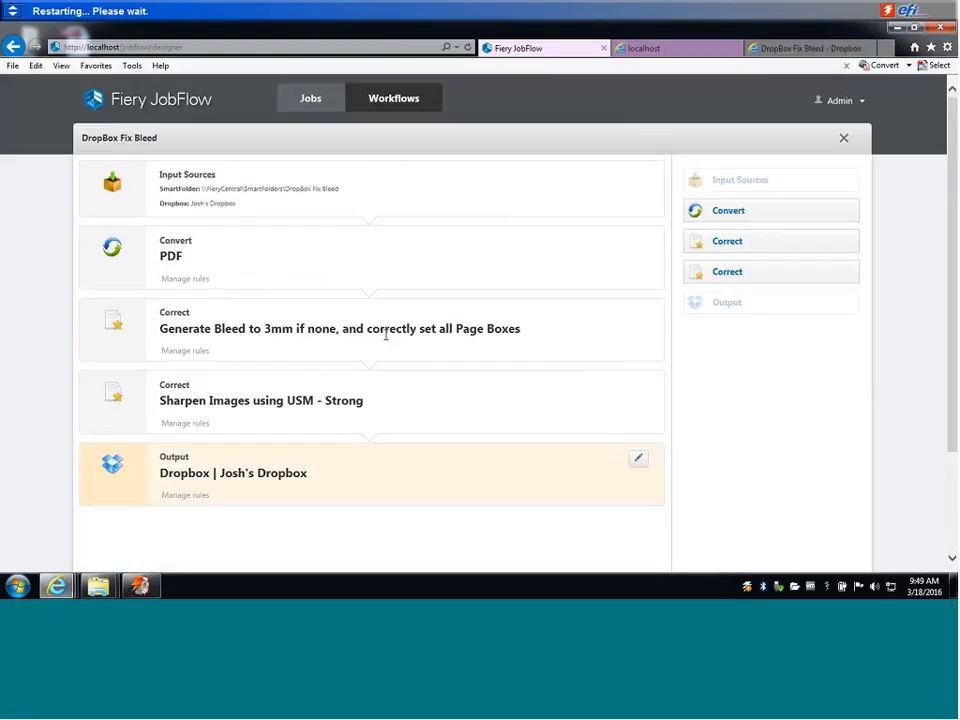
Switch to the presentation on Desktop 4 to show the slide on what typically causes a PDF to fail.
{"action": "key", "text": "ctrl+Up"}
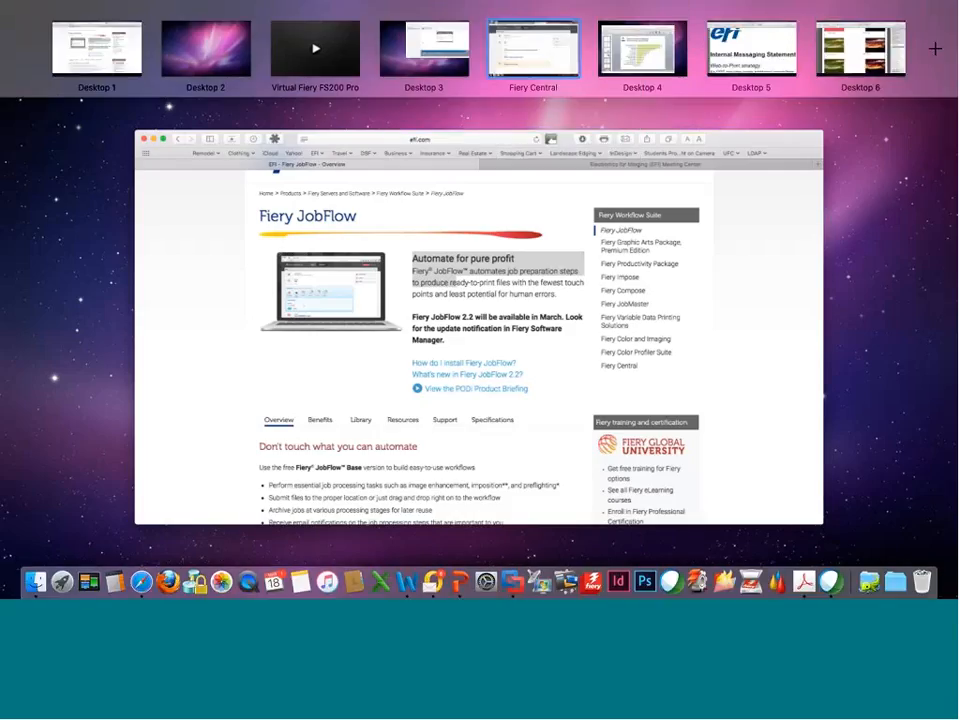
{"action": "mouse_move", "coordinate": [642, 49]}
{"action": "left_click", "coordinate": [642, 48]}
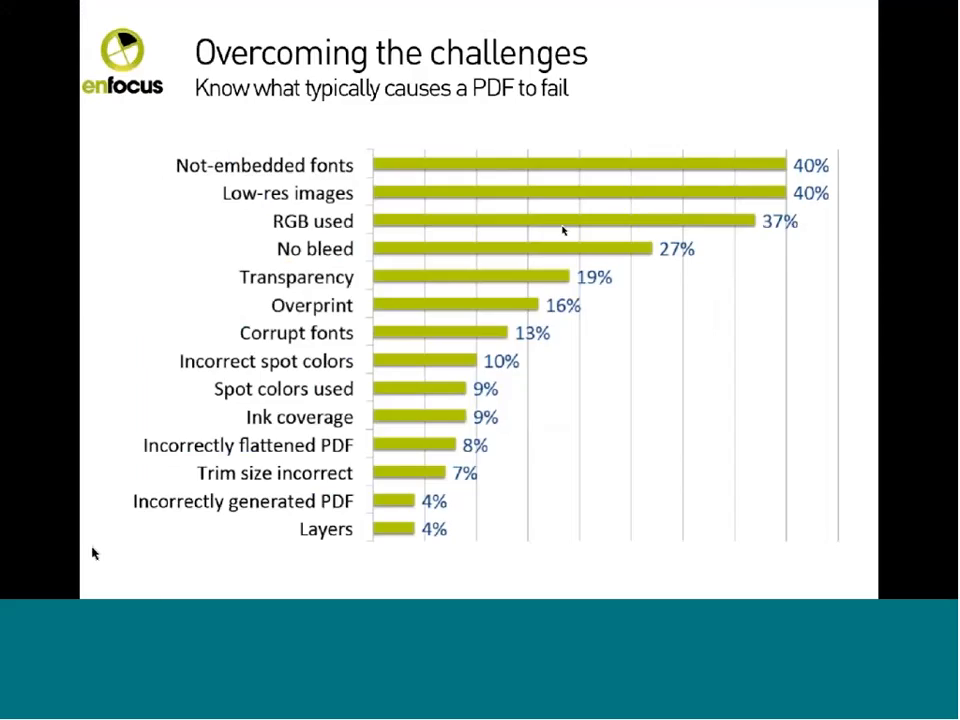